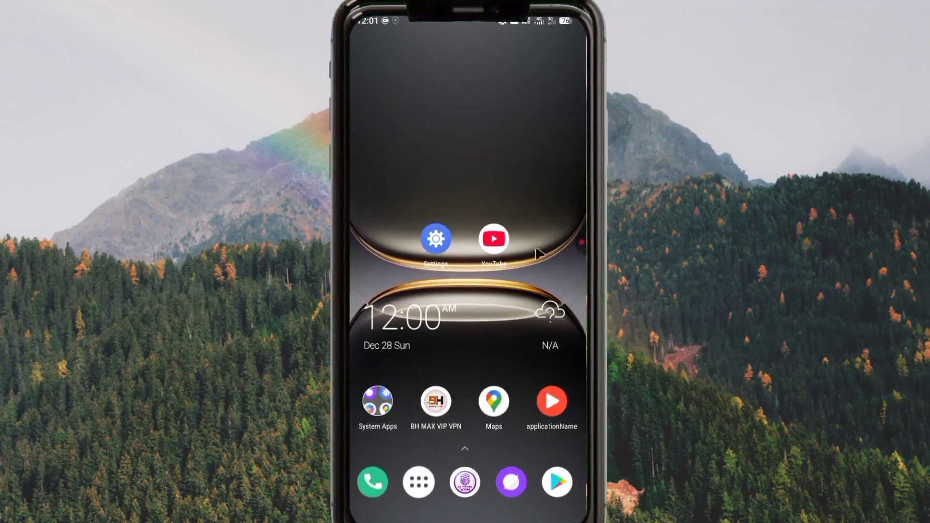
Open HA Tunnel Plus from the app drawer and postpone its invitation to join the Telegram channel.
left_click_drag(484, 483, 513, 144)
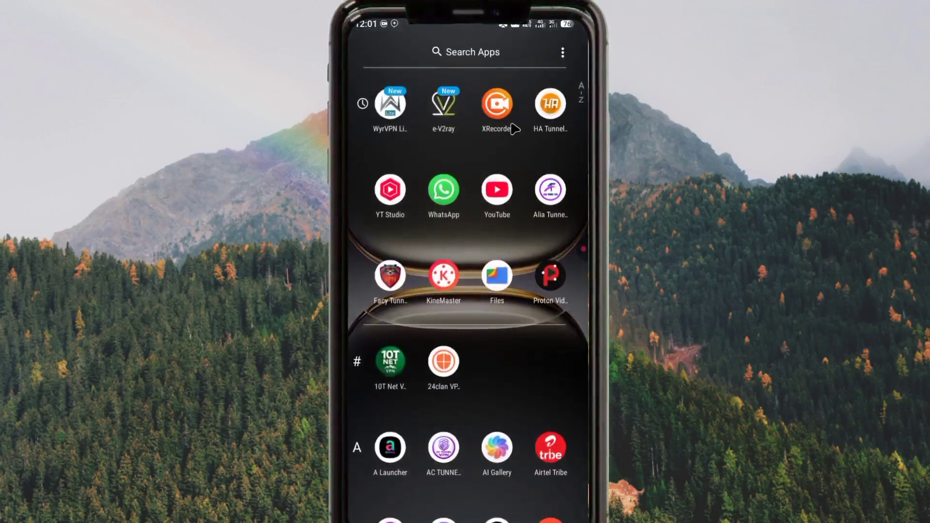
left_click(550, 118)
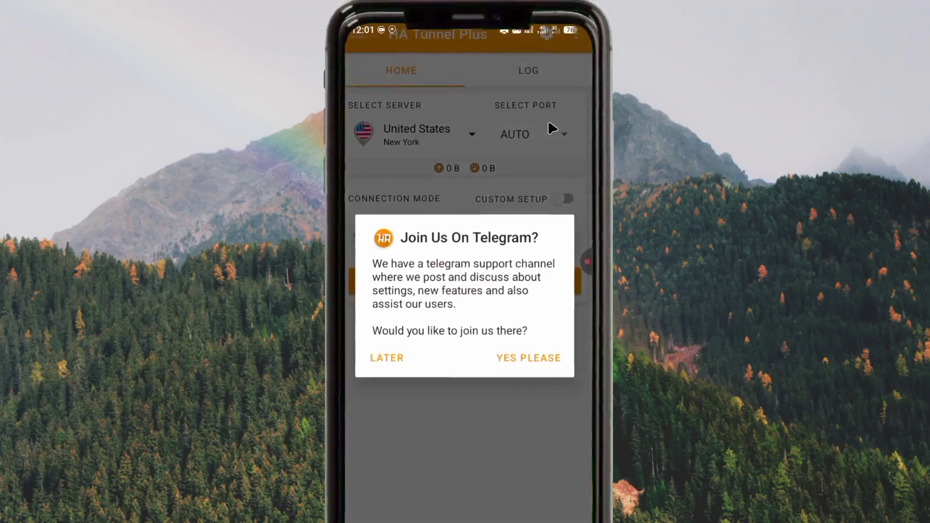
left_click(390, 356)
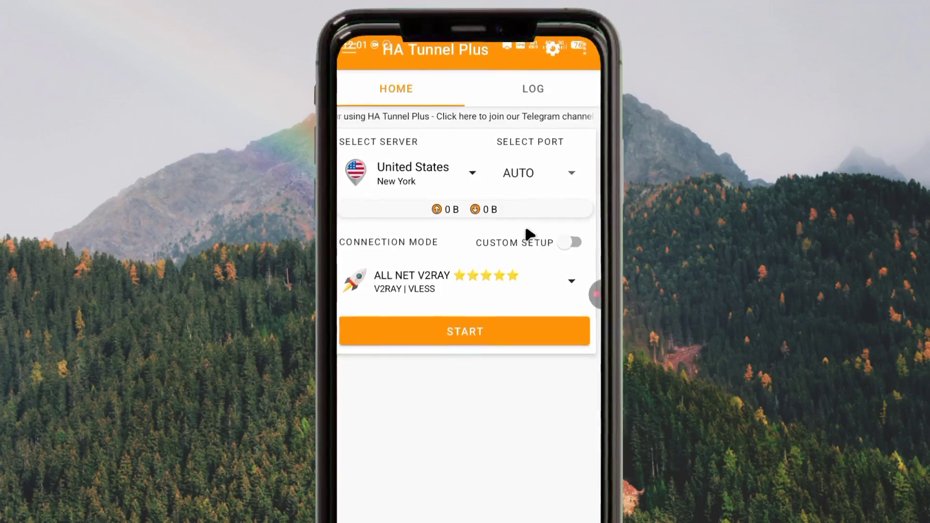
left_click_drag(446, 519, 447, 388)
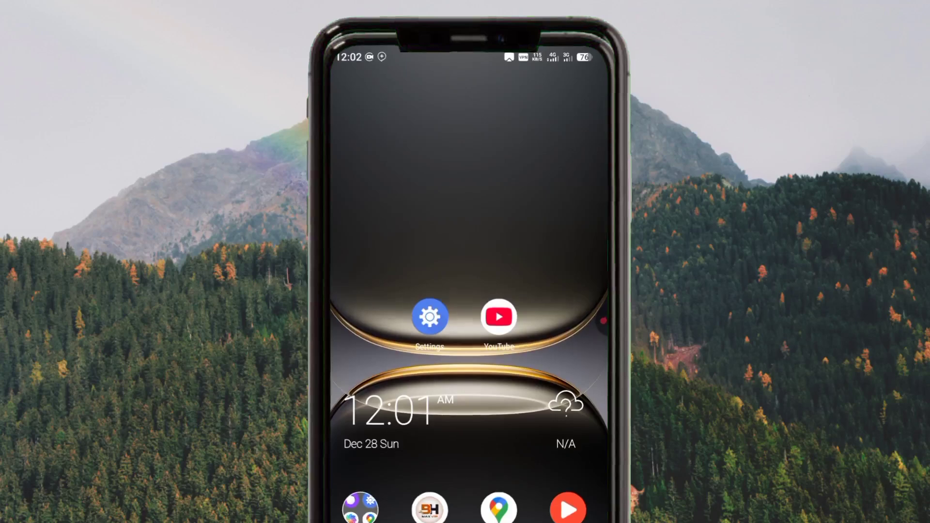
left_click_drag(538, 520, 539, 272)
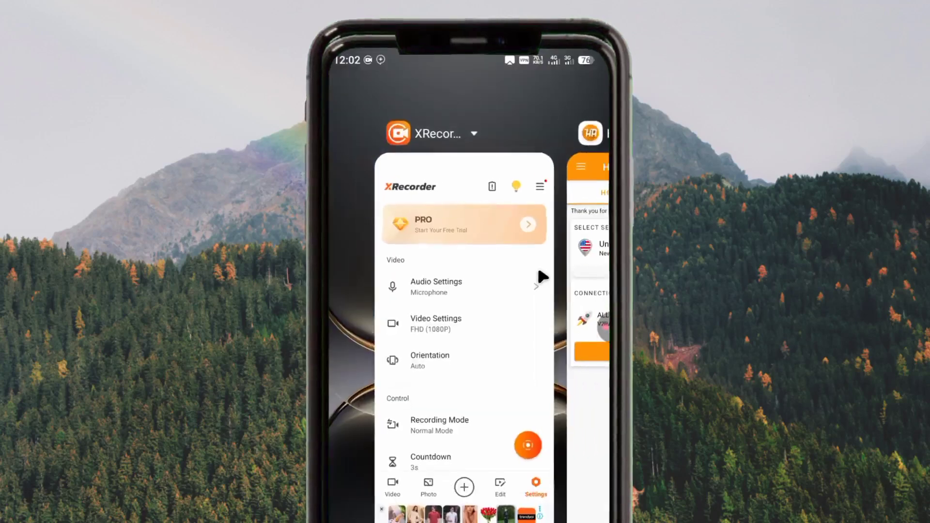
left_click(598, 301)
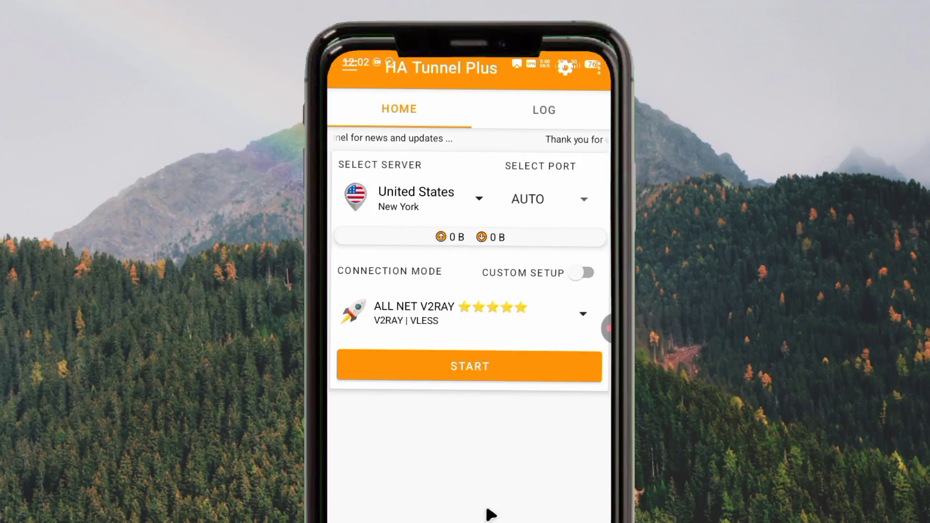
Find the Play Store among the installed apps under P and switch to it.
left_click_drag(537, 494, 546, 239)
scroll(492, 197, "down", 10)
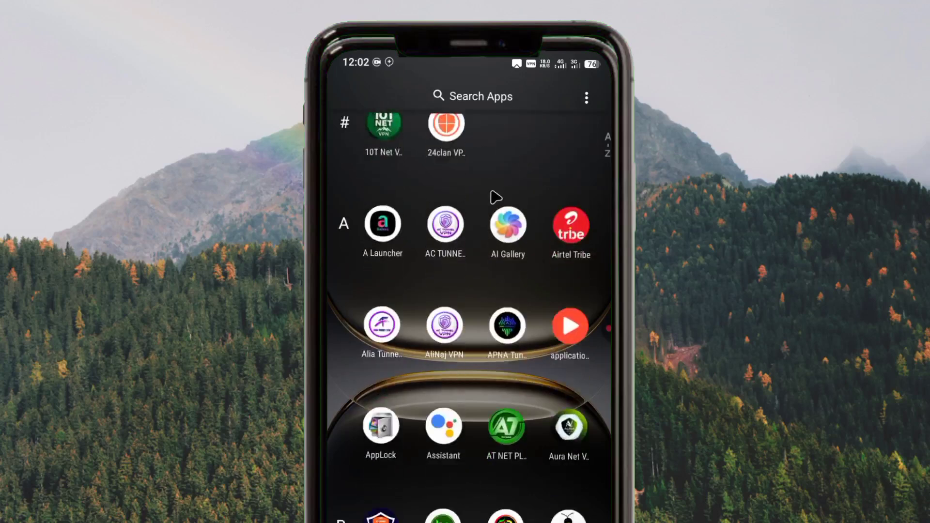
scroll(466, 134, "down", 5)
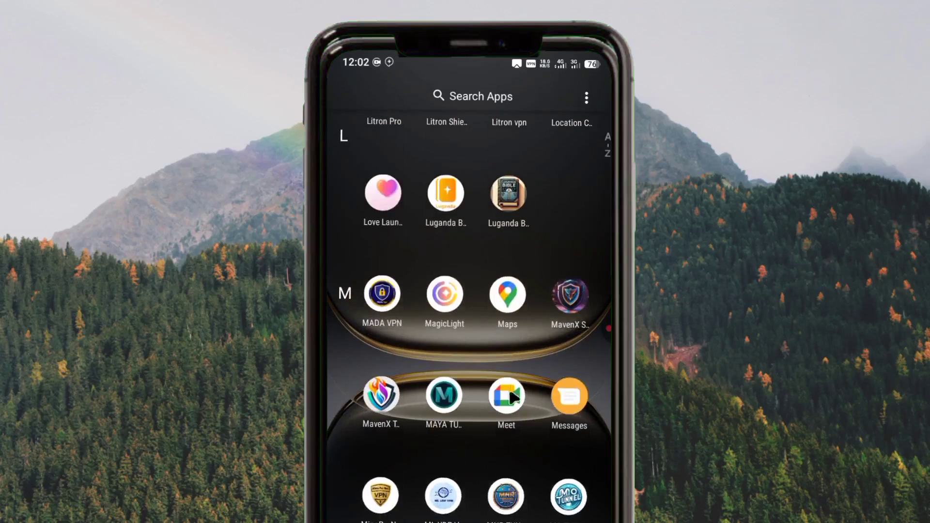
left_click_drag(472, 516, 457, 197)
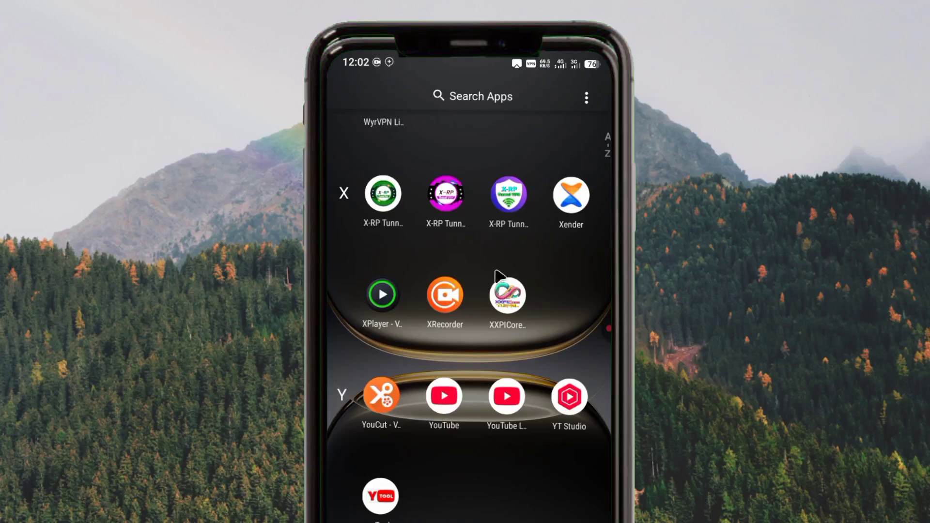
left_click_drag(604, 521, 607, 429)
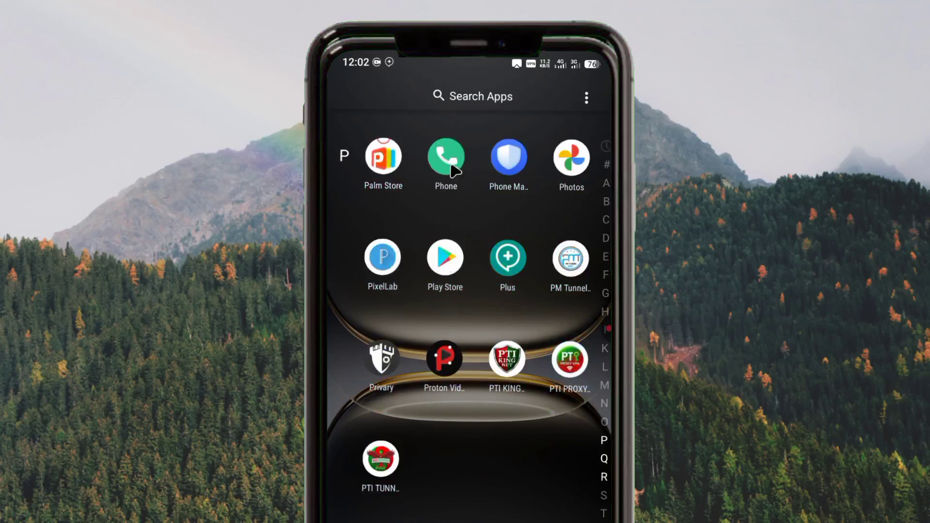
left_click(443, 260)
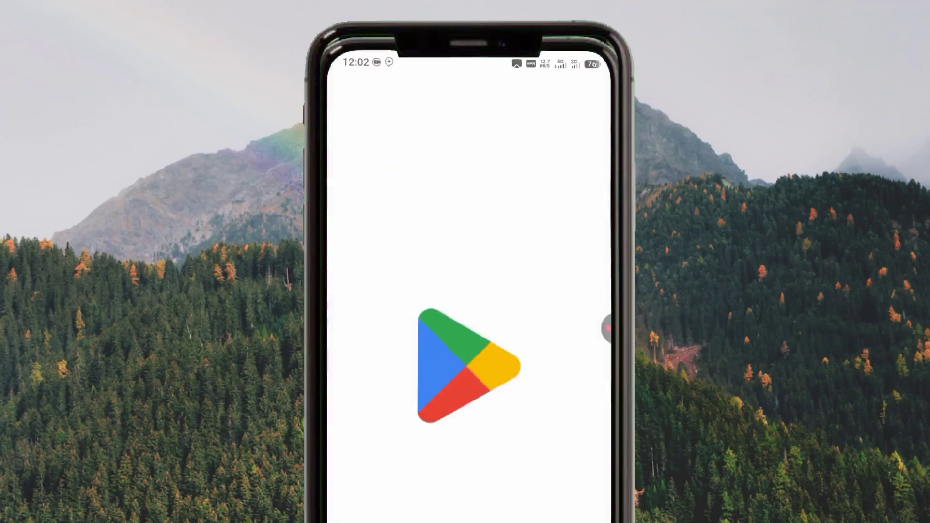
Search the Play Store for "ha tunnel" and view the HA Tunnel Plus app page.
scroll(400, 90, "down", 5)
left_click(400, 89)
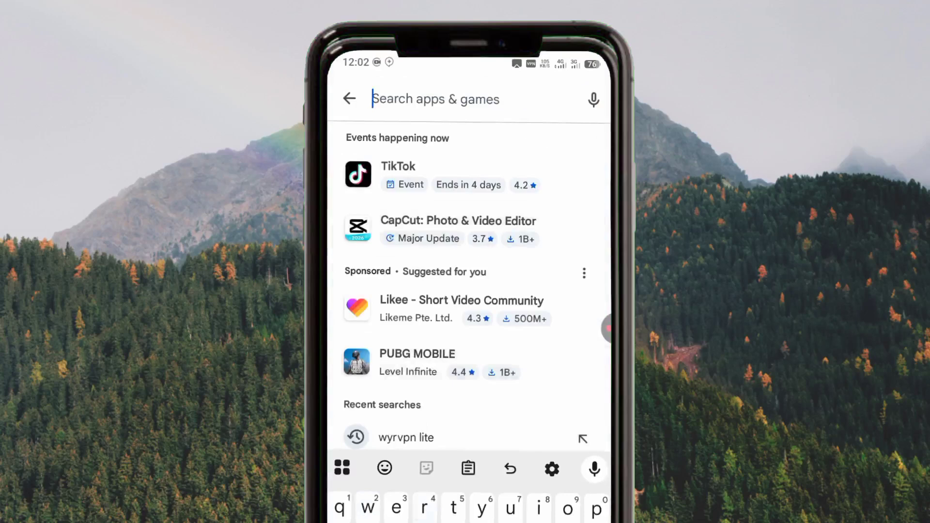
type("ha")
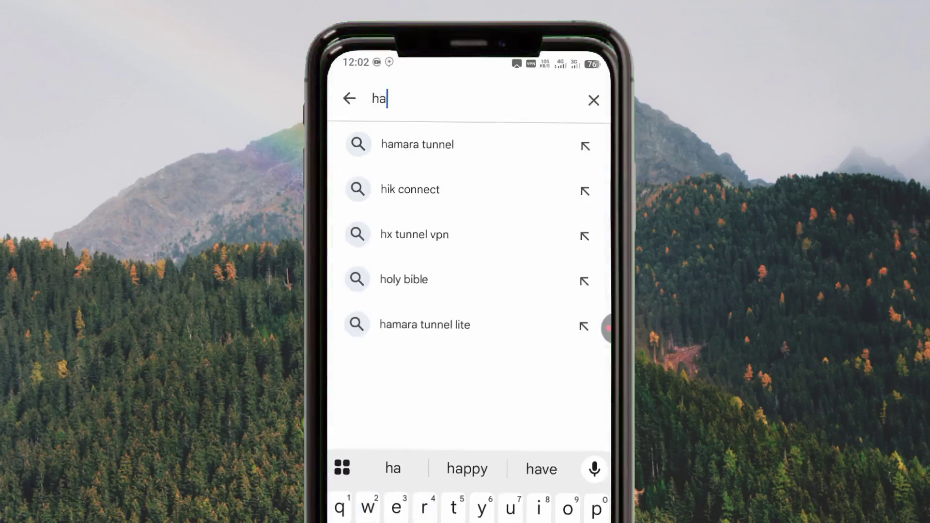
type(" t")
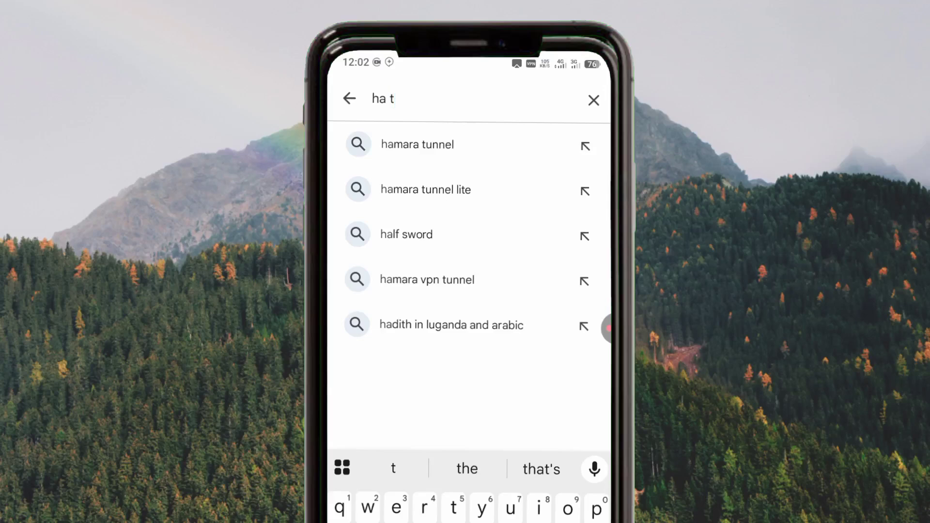
left_click(405, 144)
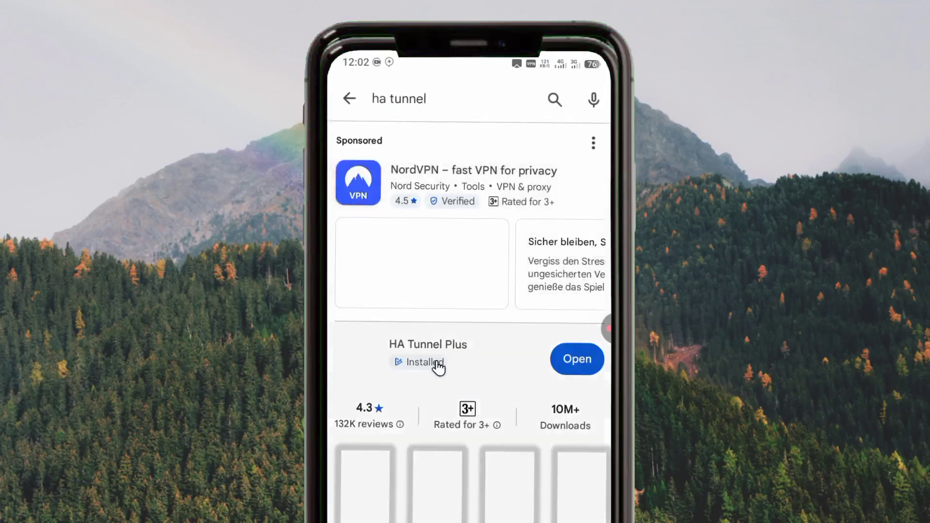
left_click(436, 367)
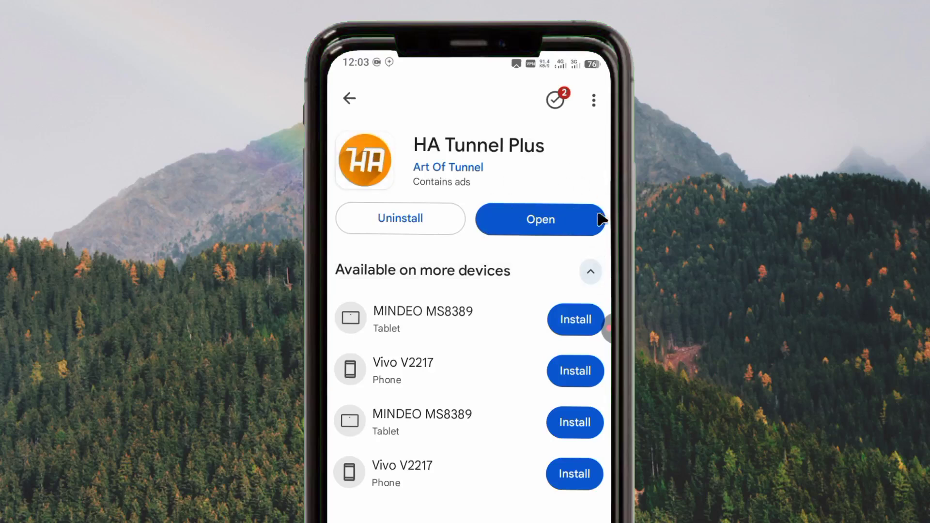
Launch HA Tunnel Plus from its store page and enable Custom Setup for the connection mode.
left_click(565, 221)
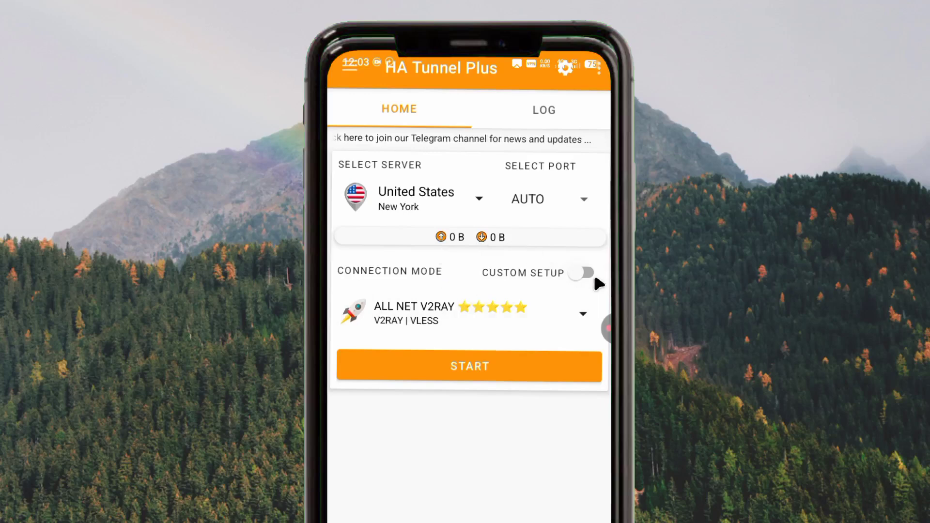
left_click_drag(605, 338, 598, 431)
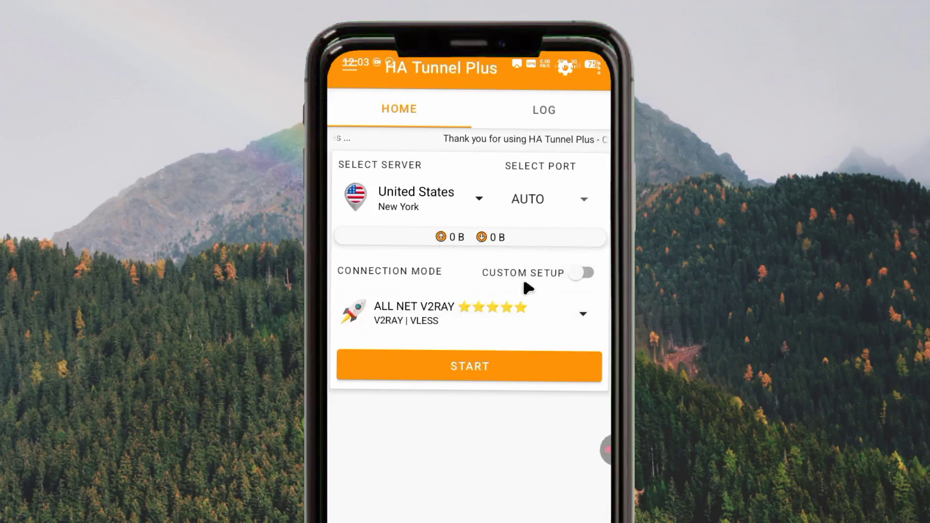
left_click(585, 272)
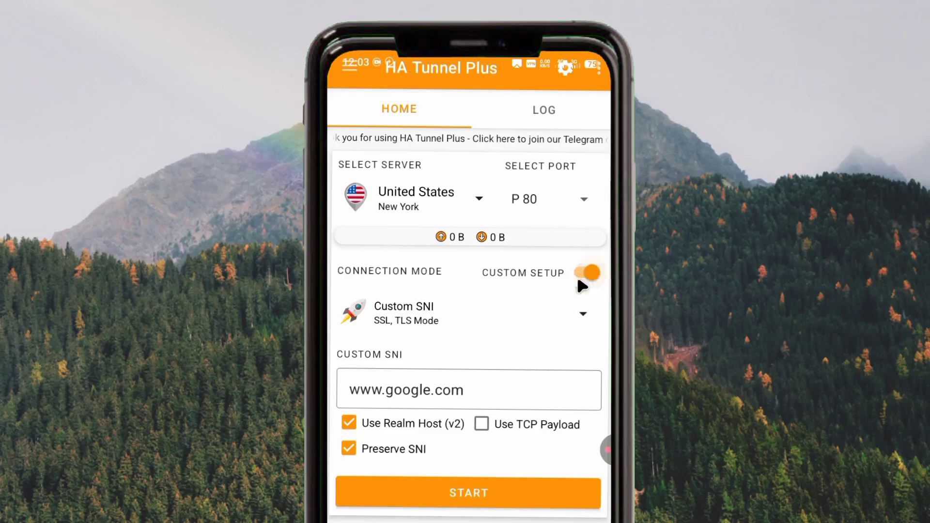
double_click(371, 391)
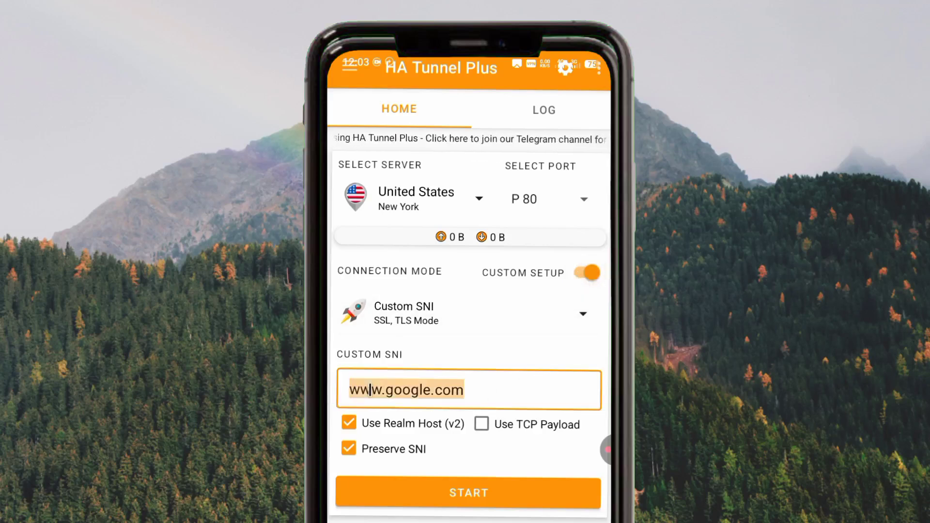
right_click(405, 398)
left_click(462, 442)
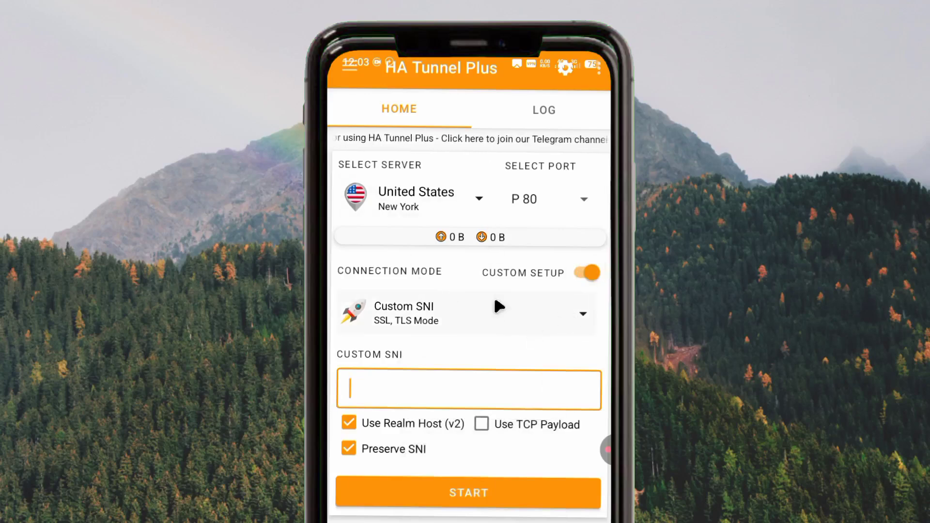
Look through the available connection modes and choose Custom SNI (SSL, TLS Mode).
left_click(590, 316)
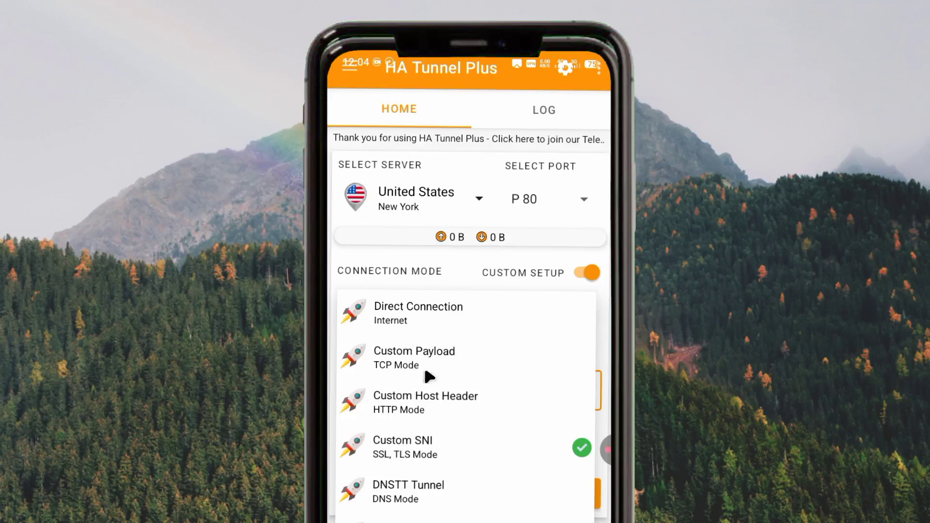
left_click(443, 455)
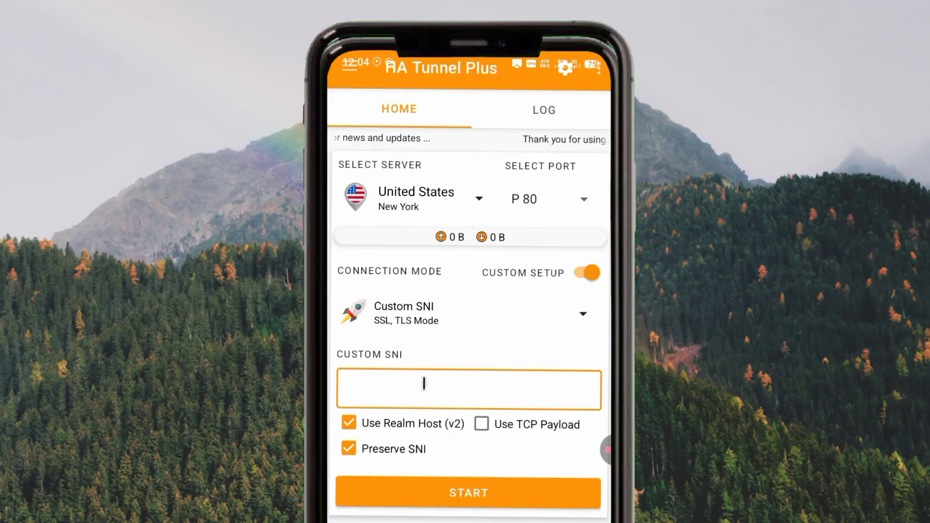
left_click(577, 308)
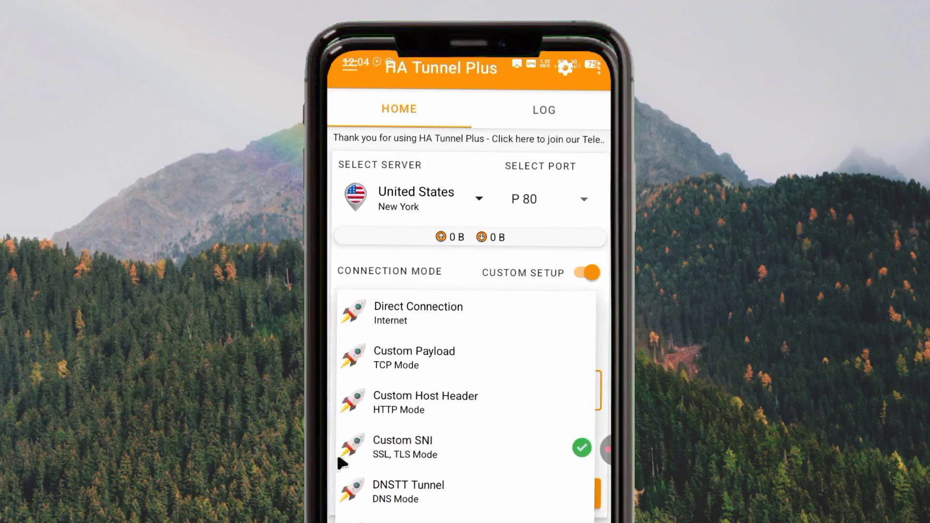
left_click(423, 444)
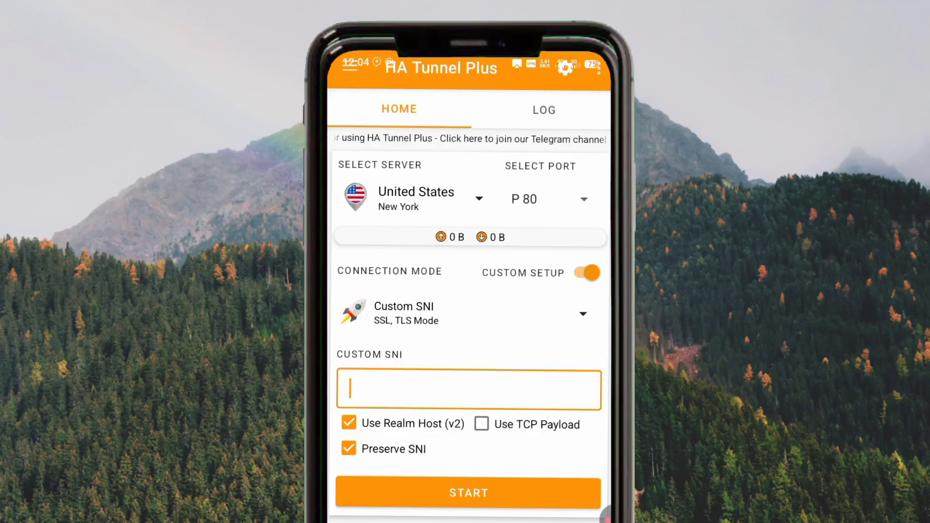
Switch to the Play Store and back out of the HA Tunnel Plus page to the store's main search page.
left_click_drag(469, 518, 469, 368)
left_click_drag(487, 466, 489, 328)
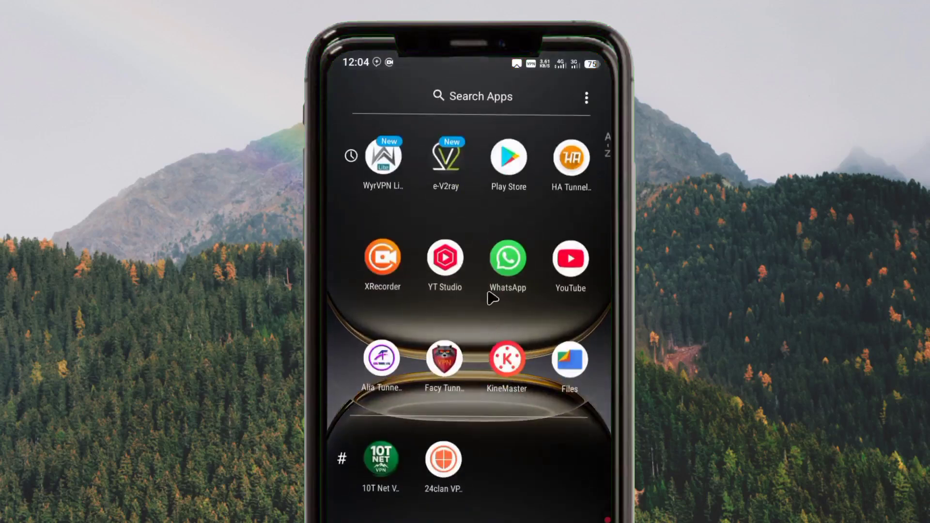
left_click(510, 159)
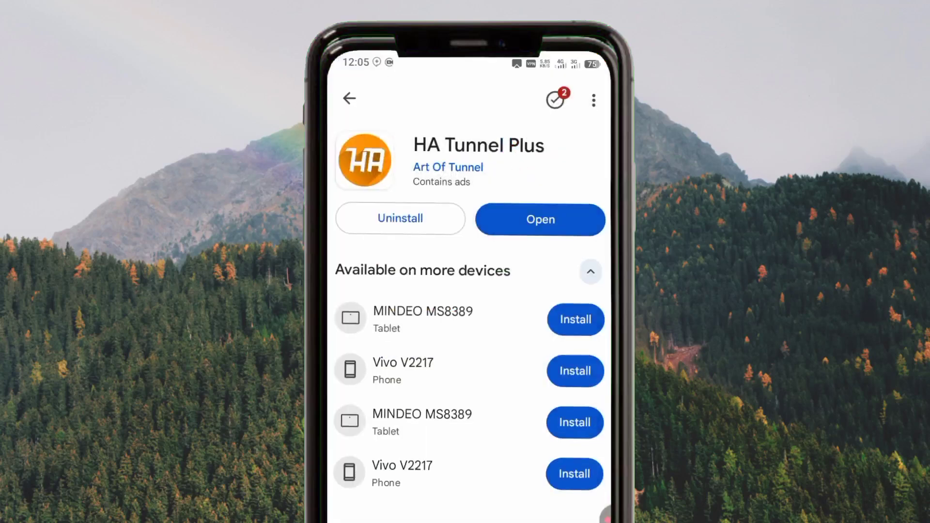
key("Escape")
key("Escape")
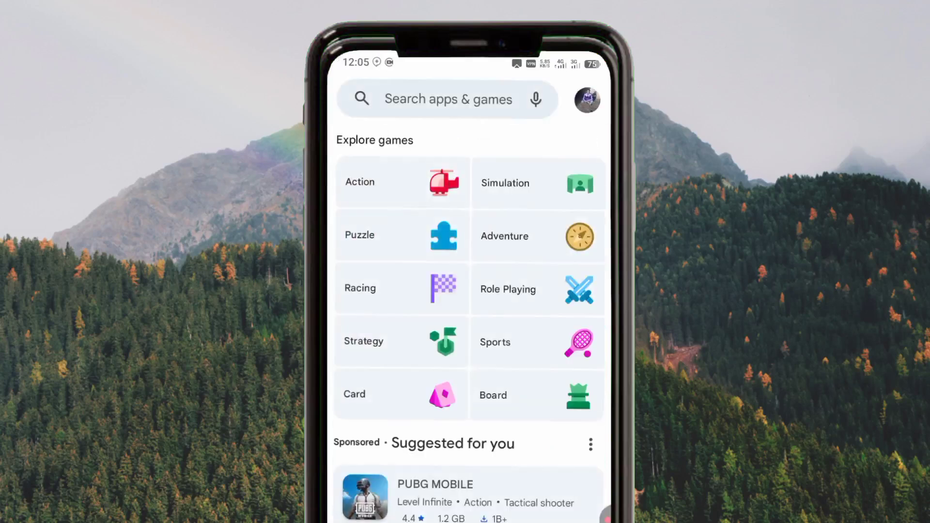
Search the Play Store for "kofnet" and open the KOFnet app page.
left_click(447, 99)
left_click(411, 102)
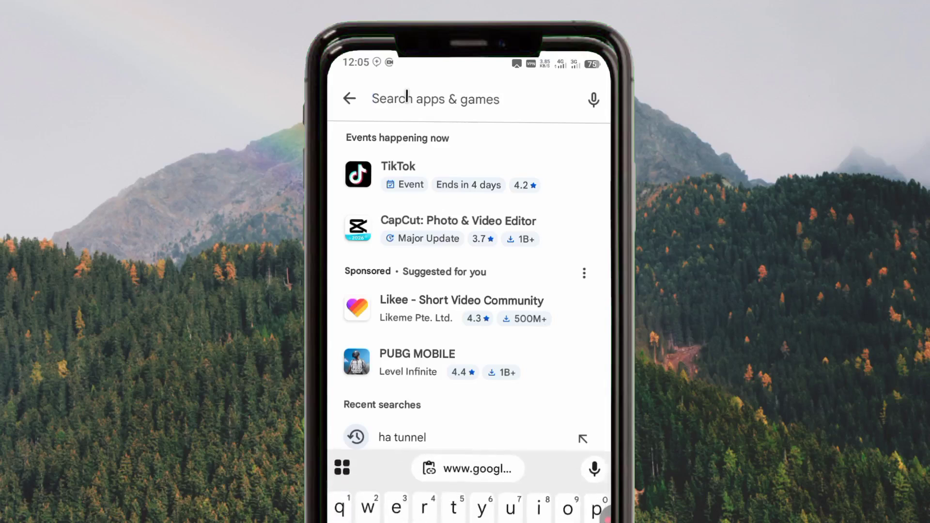
type("k")
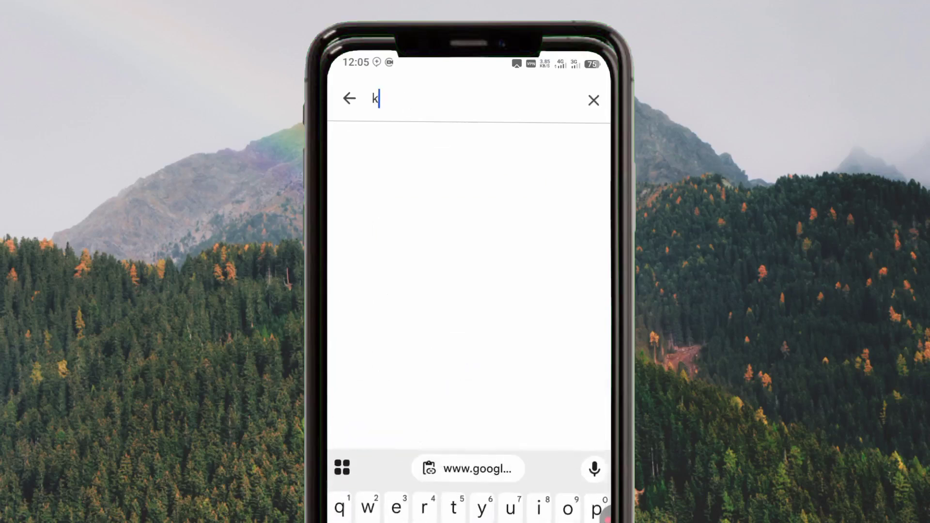
type("o")
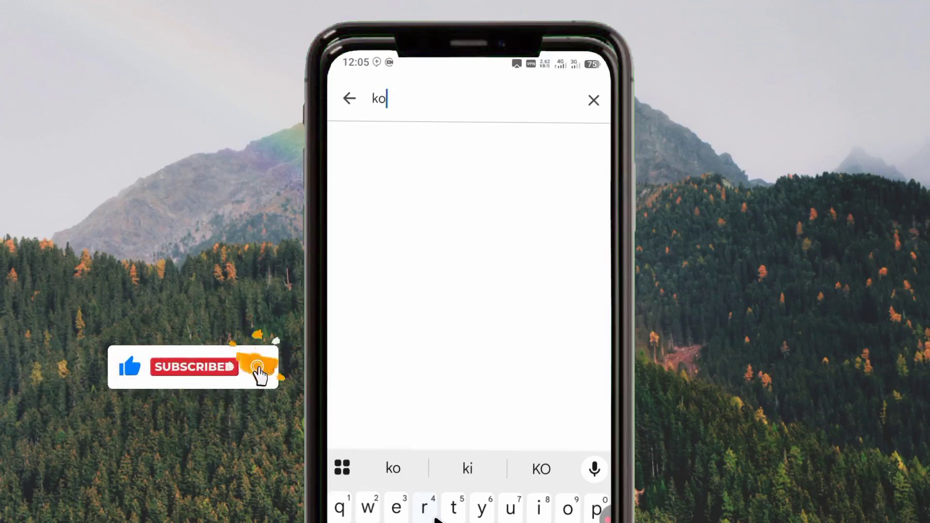
type("f")
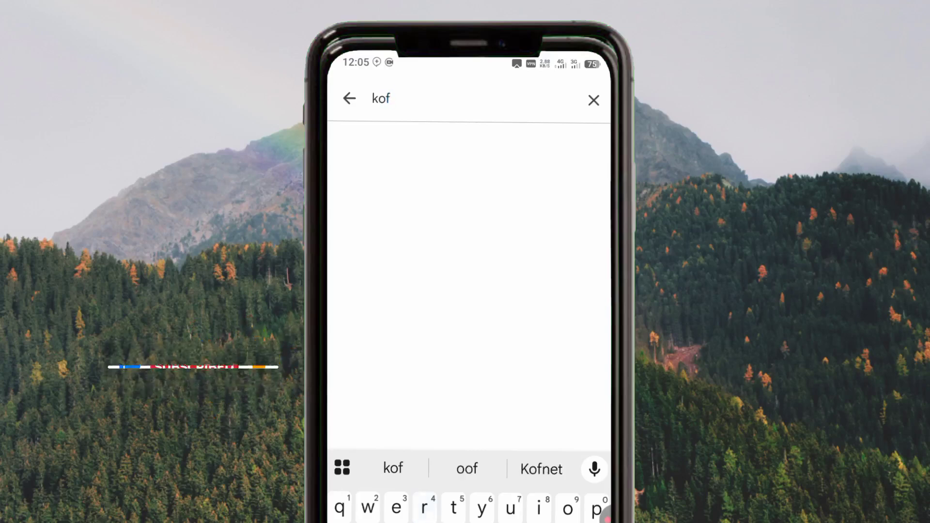
type("net")
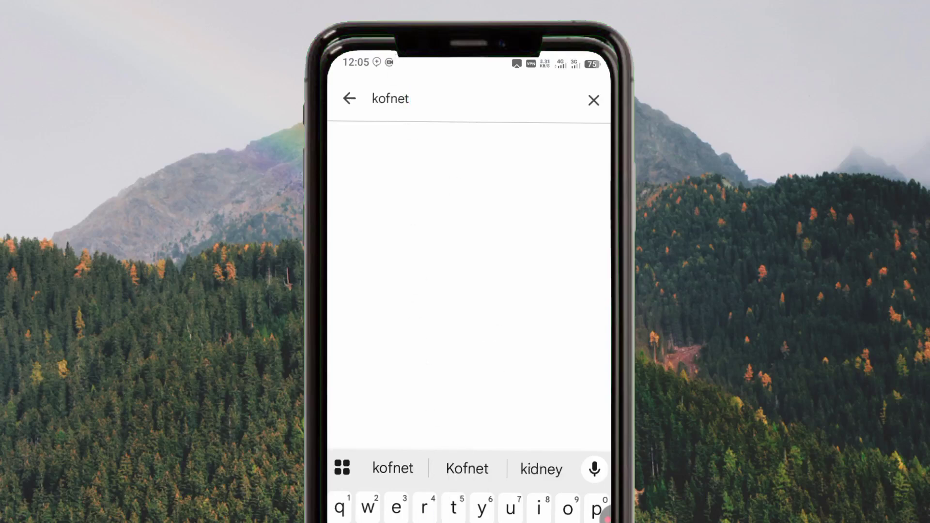
key("Return")
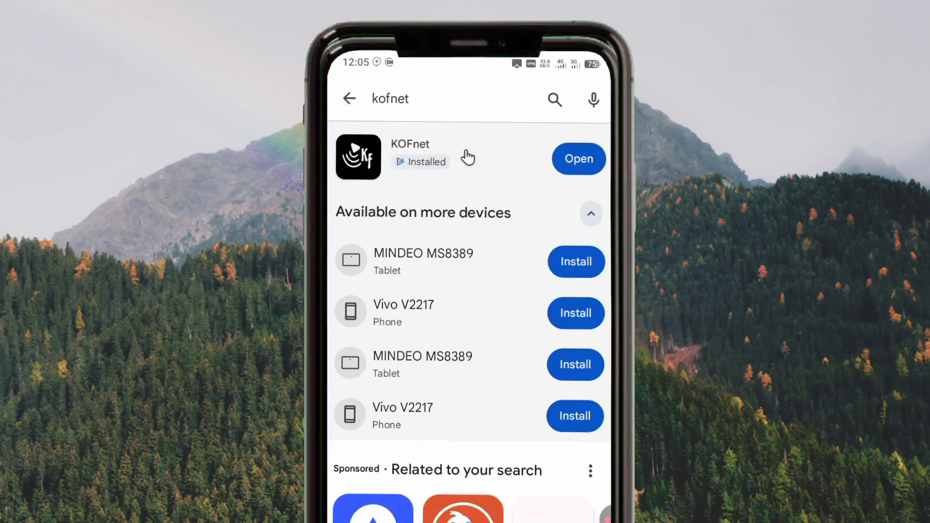
left_click(465, 159)
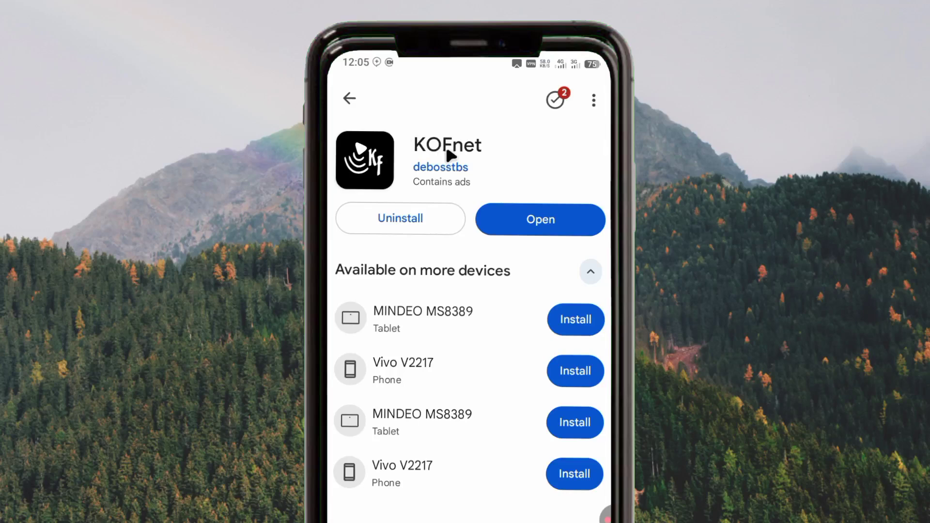
Launch the installed KOFnet app and open its SNI Generator.
left_click(519, 224)
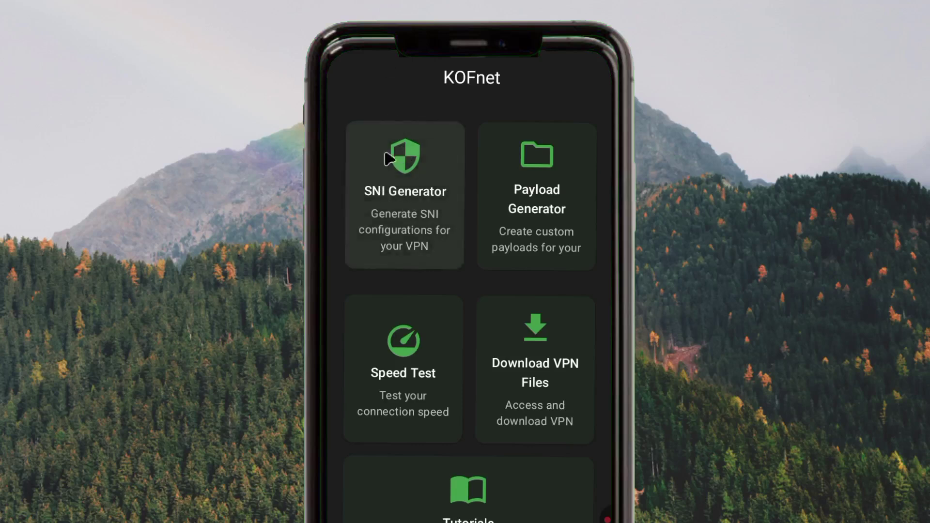
left_click(398, 166)
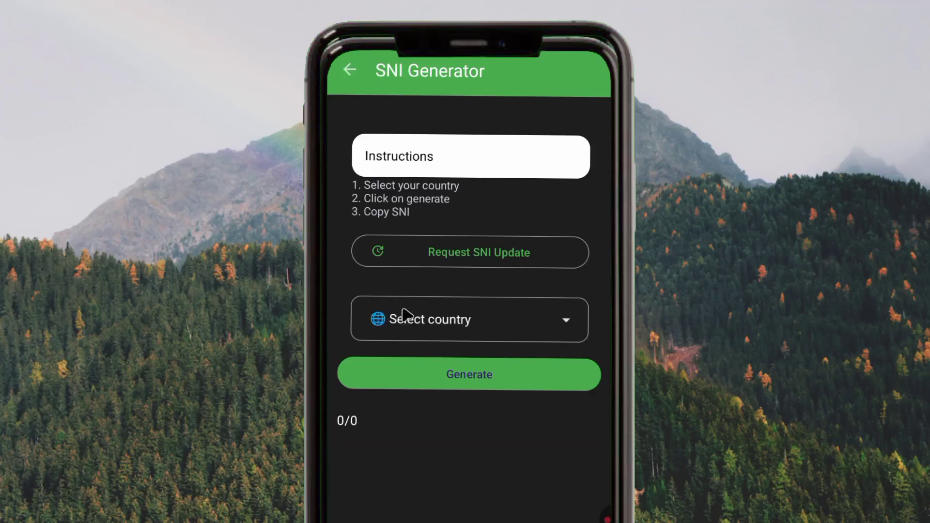
left_click(508, 334)
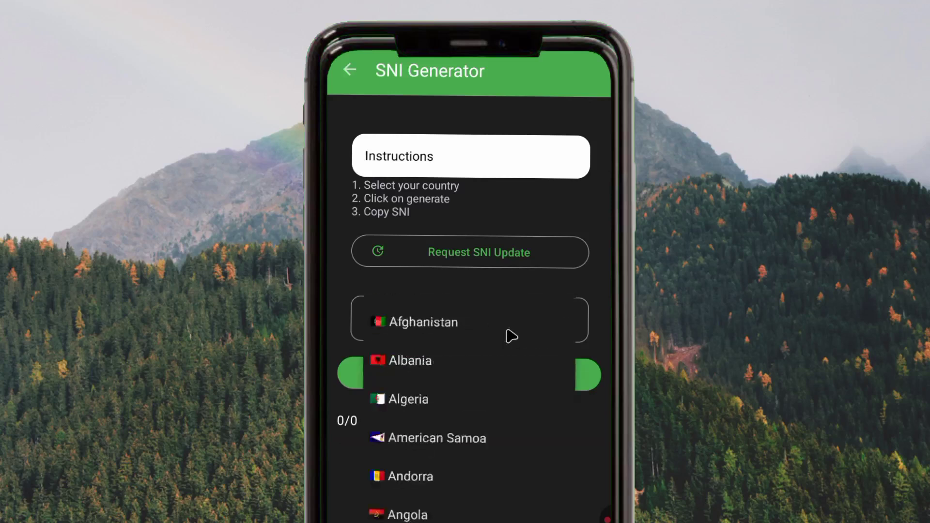
left_click_drag(442, 516, 438, 322)
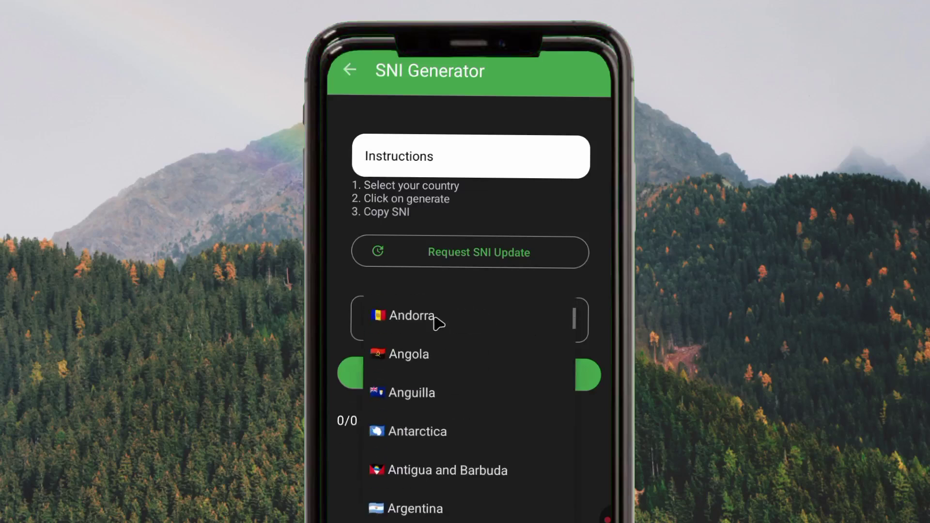
left_click_drag(467, 412, 426, 235)
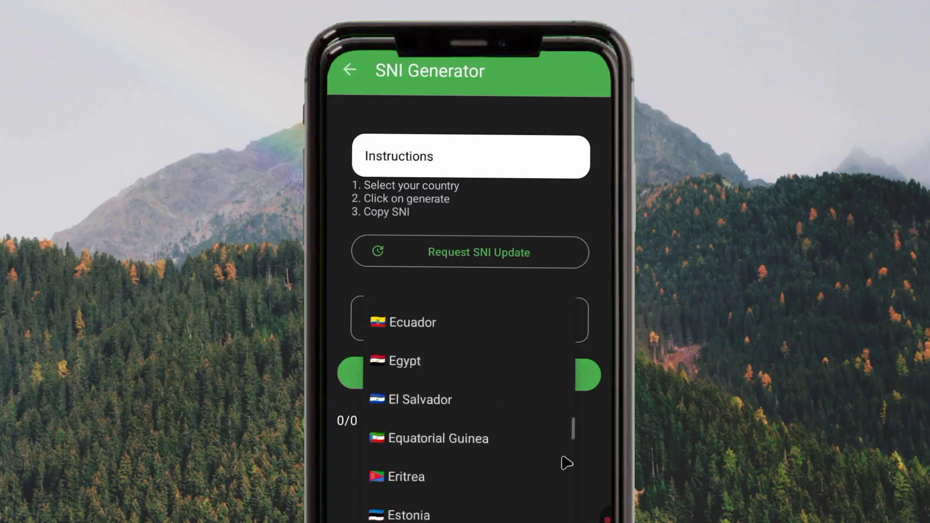
left_click_drag(451, 455, 453, 262)
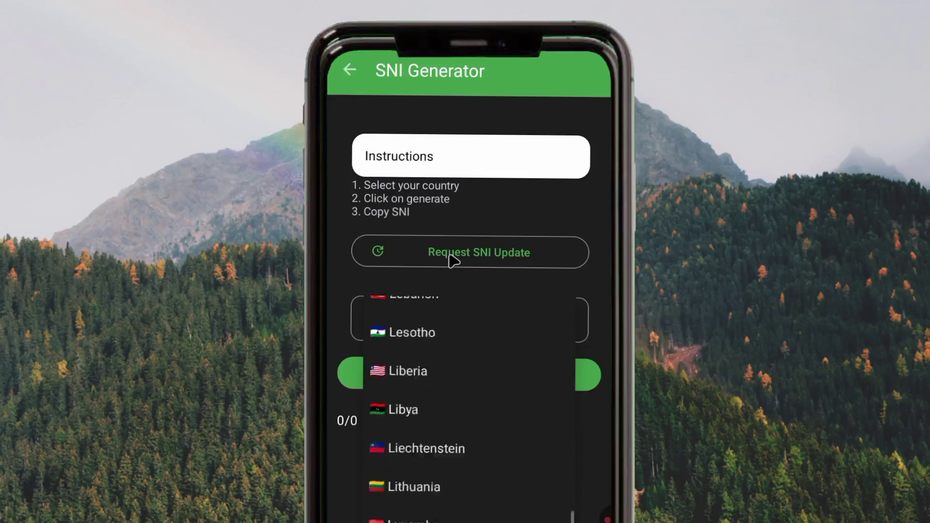
left_click_drag(456, 339, 503, 261)
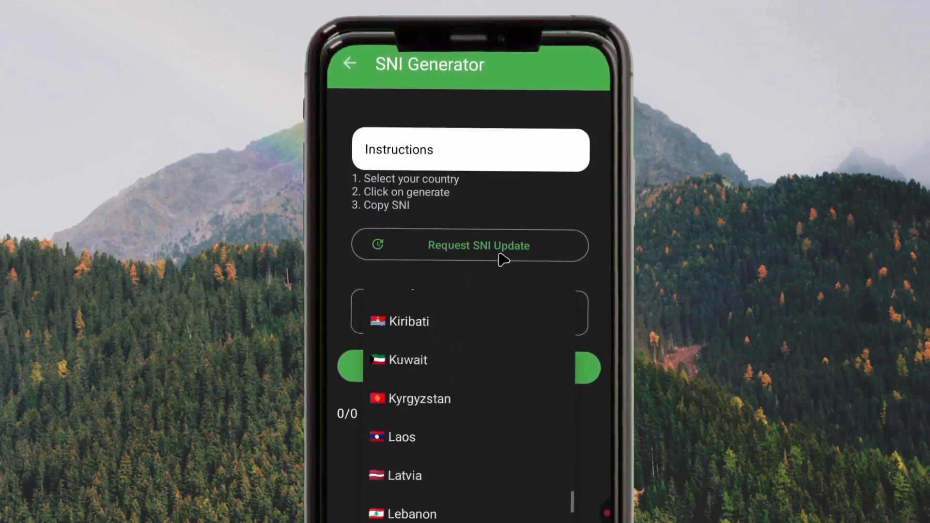
left_click(577, 193)
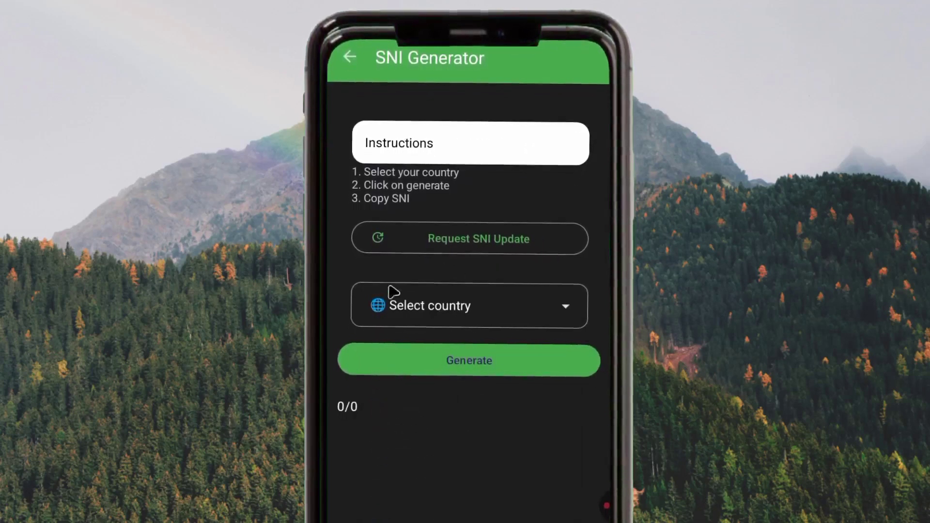
Choose Kenya as the country, generate its SNI hosts and page forward to the third result.
left_click(538, 311)
left_click_drag(494, 446, 528, 309)
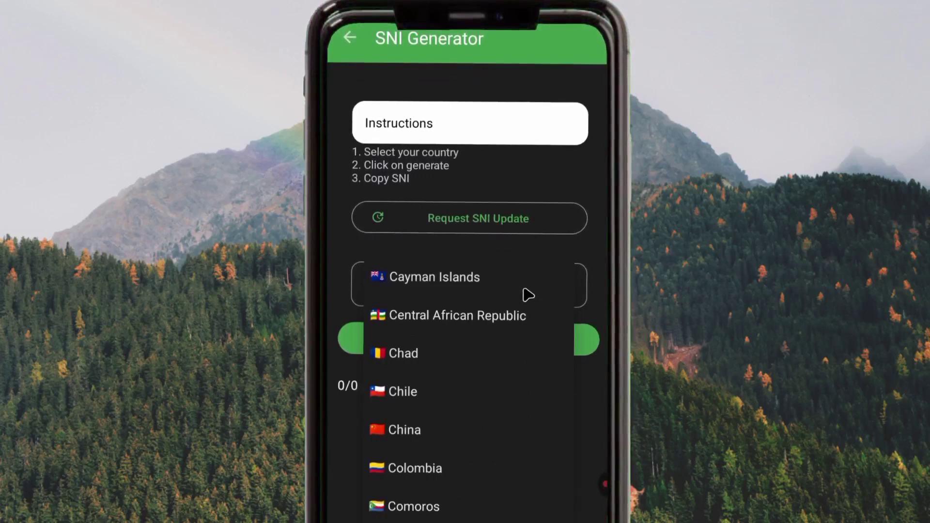
left_click_drag(432, 476, 384, 455)
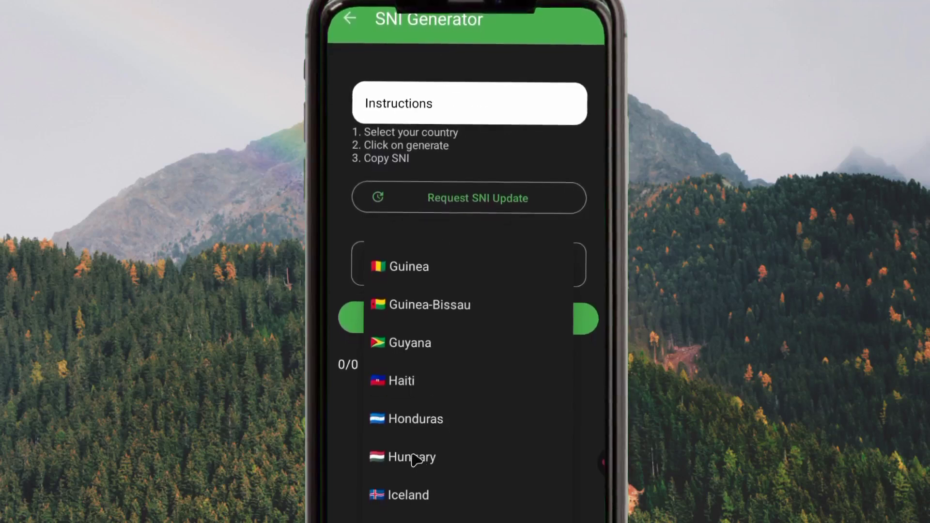
left_click_drag(425, 507, 433, 237)
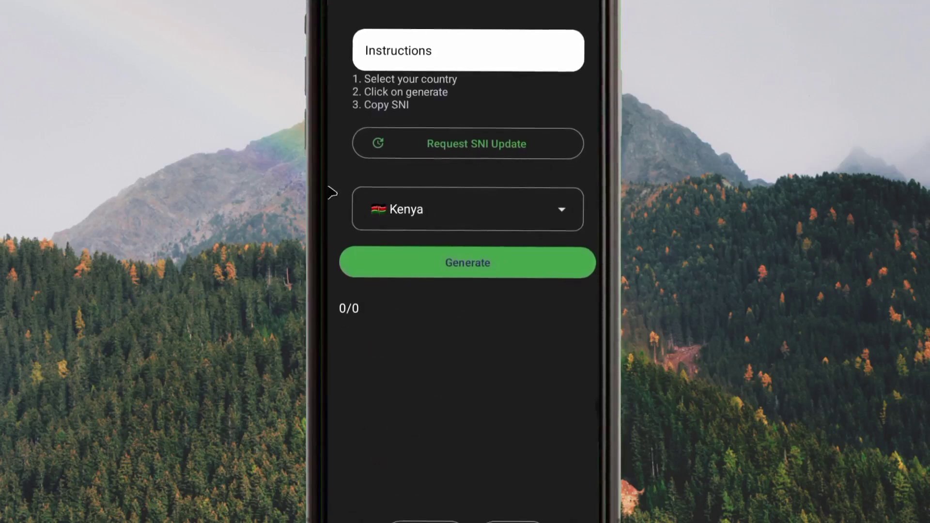
left_click(479, 270)
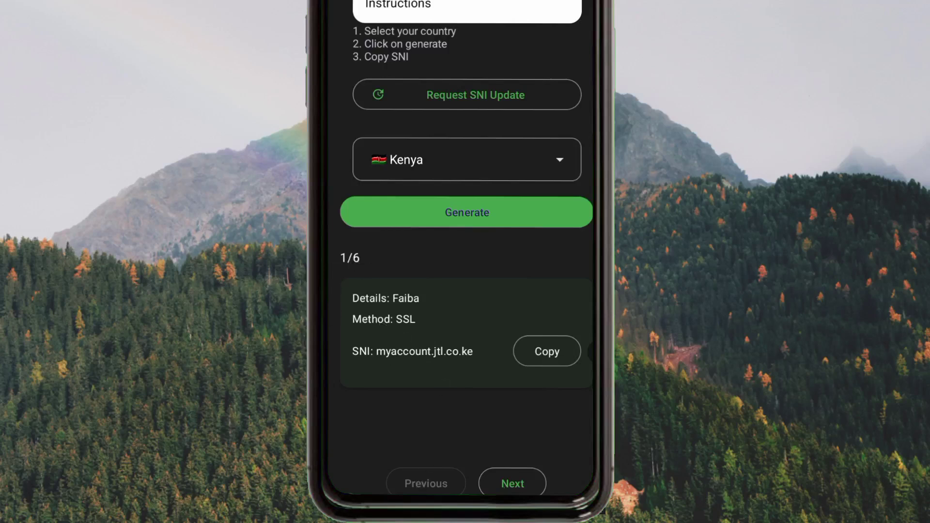
double_click(491, 487)
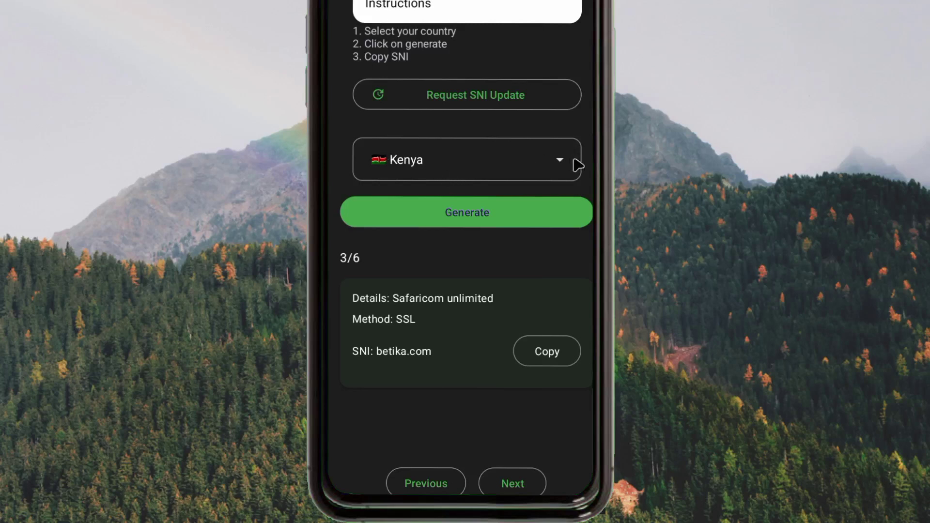
Change the country to Uganda, generate its SNI hosts and advance to the second one, elearning.umu.ac.ug.
left_click(575, 163)
left_click(536, 156)
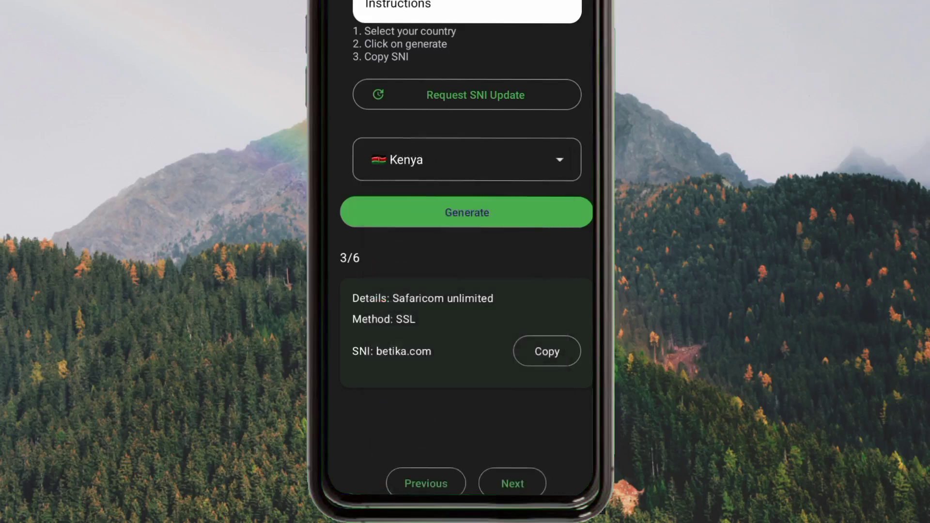
left_click(538, 157)
scroll(495, 279, "down", 10)
scroll(499, 212, "up", 15)
scroll(442, 367, "down", 20)
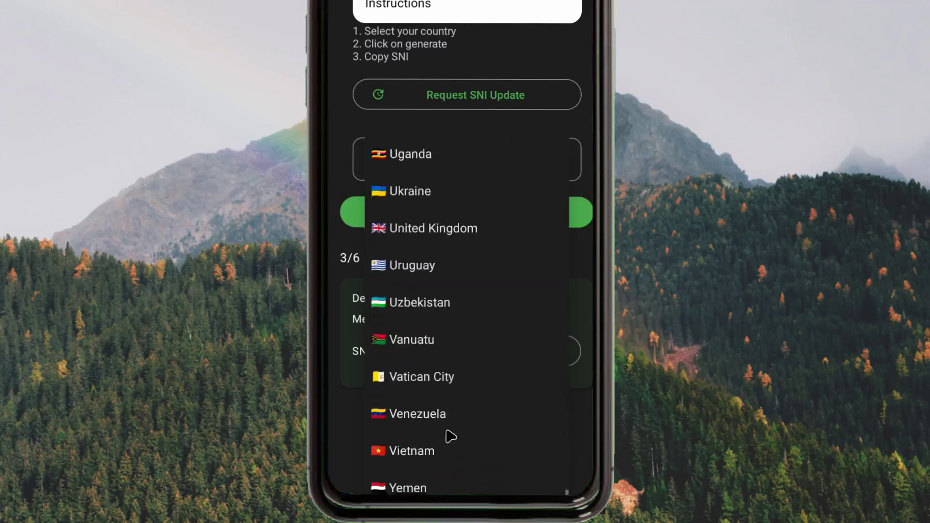
scroll(442, 335, "up", 1)
scroll(405, 230, "up", 3)
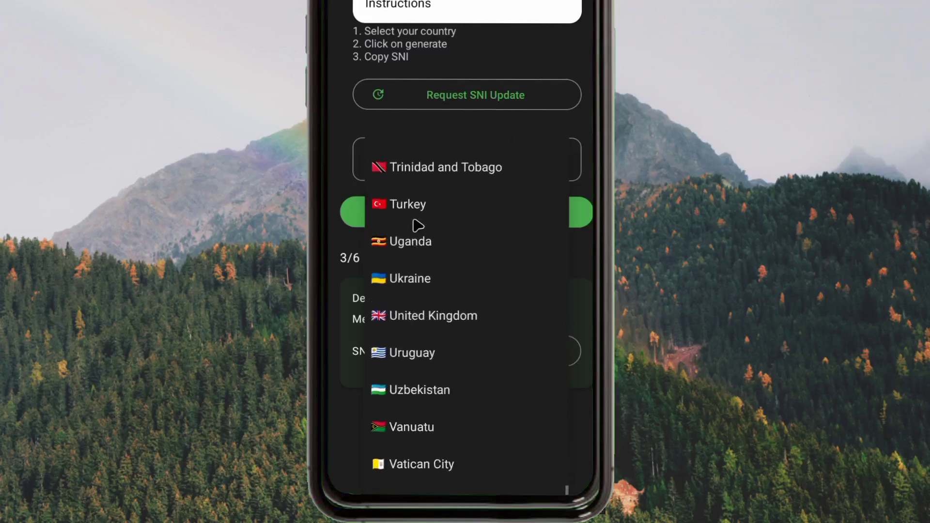
left_click(436, 248)
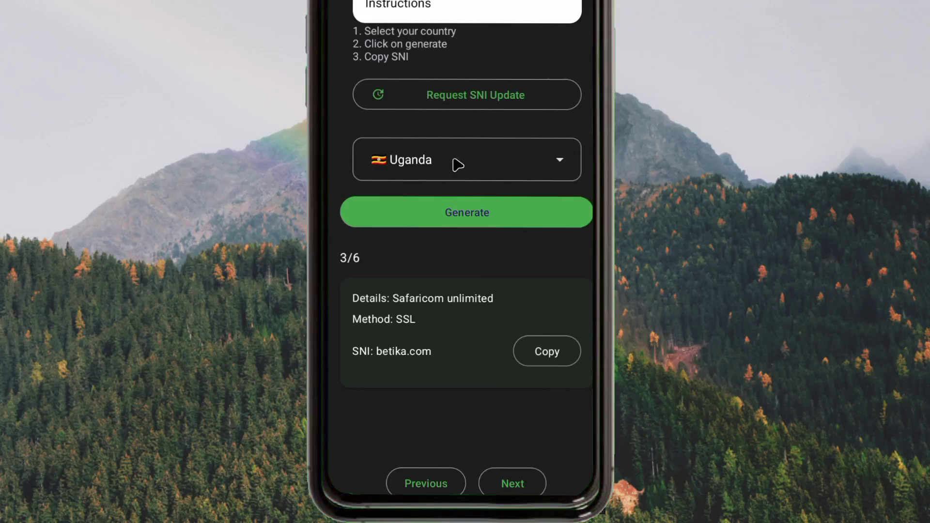
left_click(455, 225)
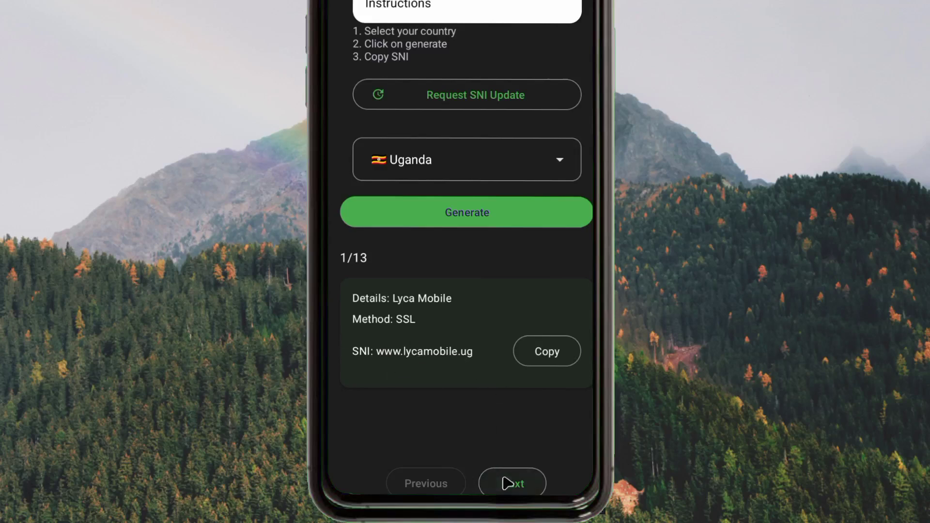
left_click(538, 489)
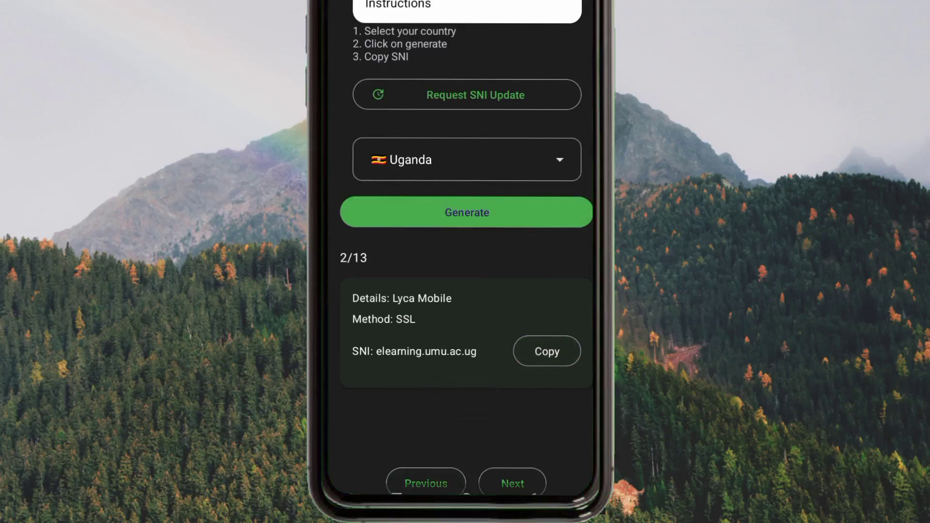
Leave KOFnet and switch to HA Tunnel Plus.
left_click(466, 495)
left_click_drag(449, 90, 462, 45)
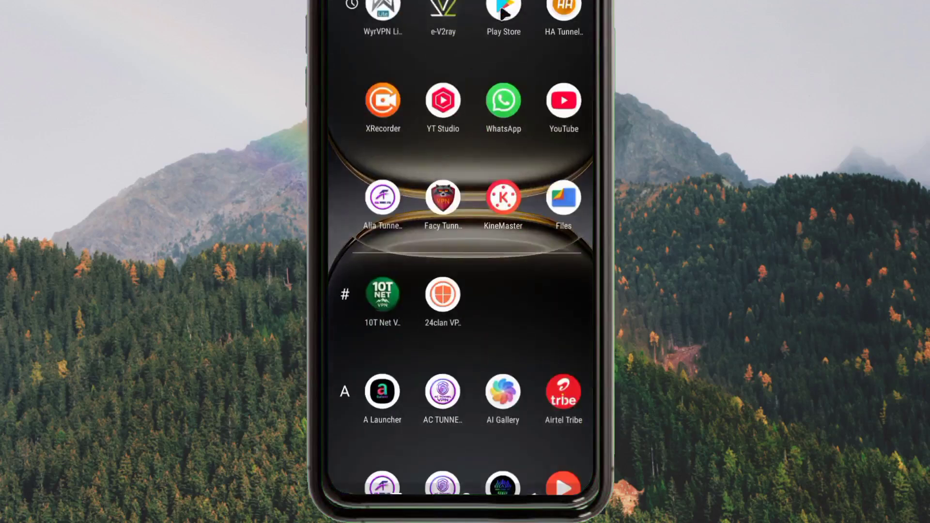
left_click(566, 9)
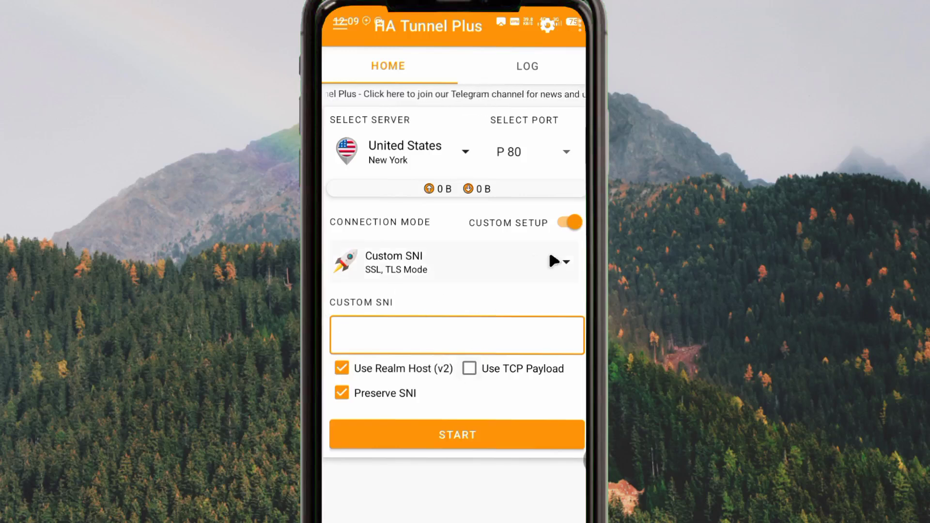
Turn Custom Setup off and on again and choose Custom SNI (SSL, TLS Mode) as the connection mode.
left_click(570, 222)
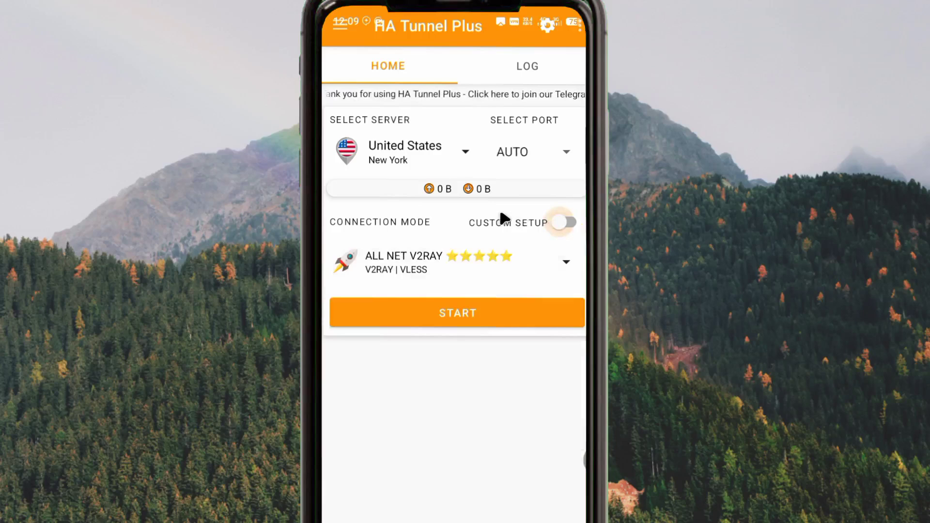
left_click(562, 223)
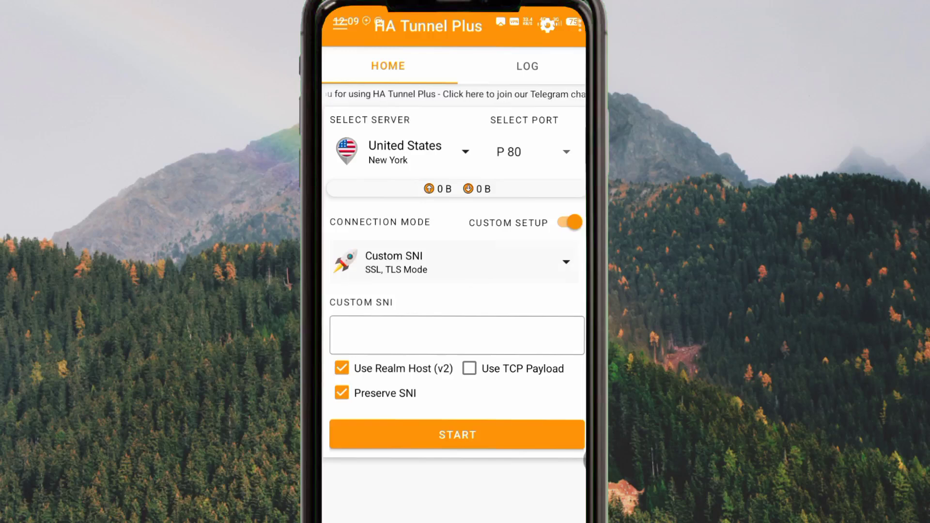
left_click(566, 264)
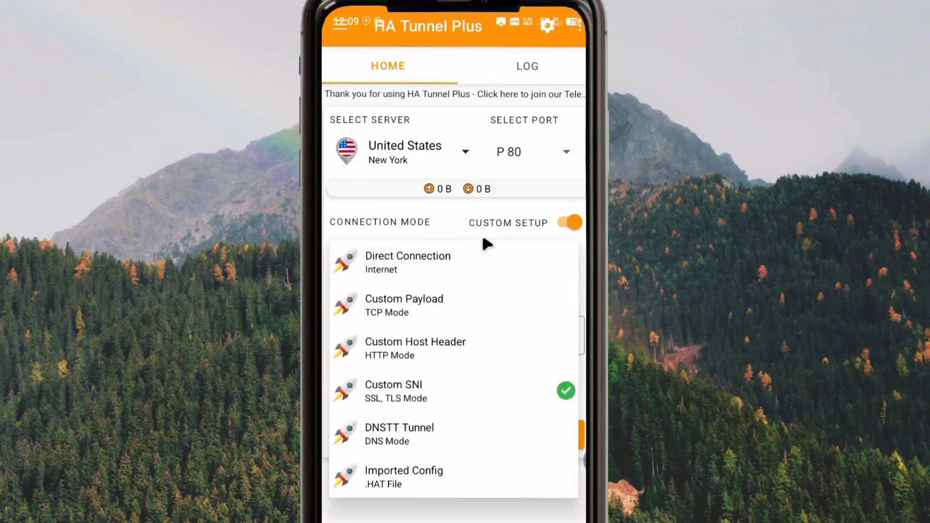
left_click(461, 383)
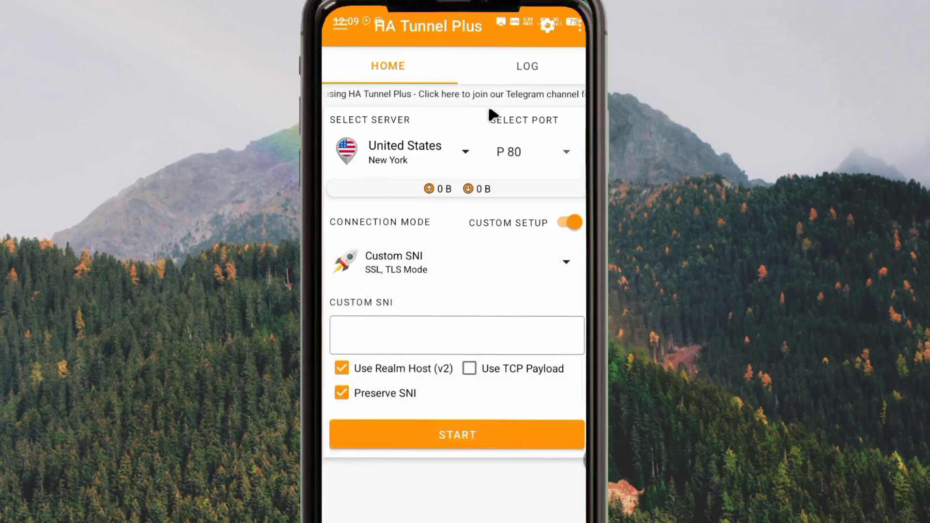
Paste the copied host elearning.umu.ac.ug into the empty Custom SNI field.
left_click(433, 347)
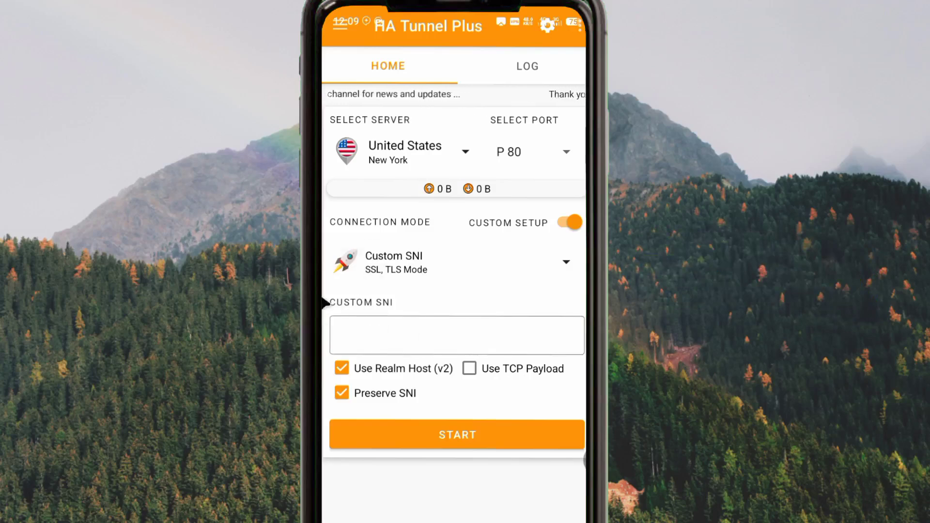
left_click(421, 334)
right_click(359, 335)
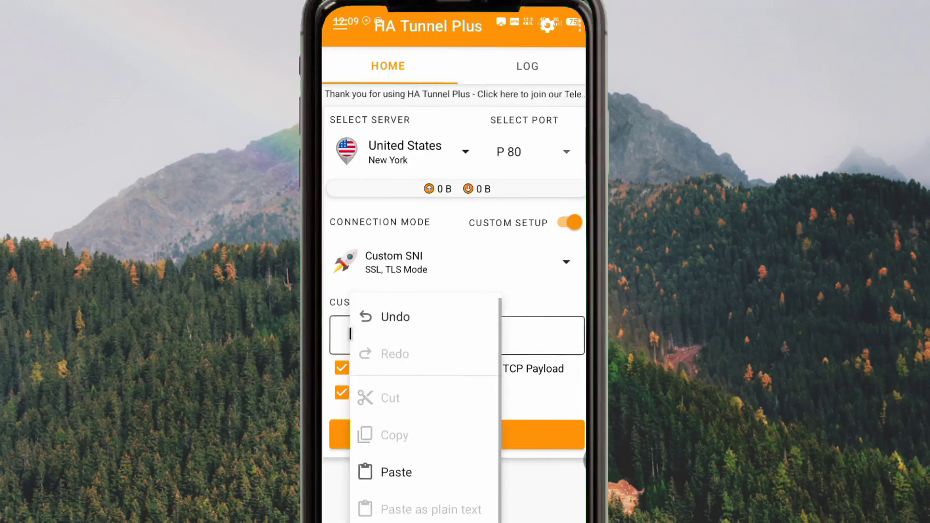
left_click(397, 472)
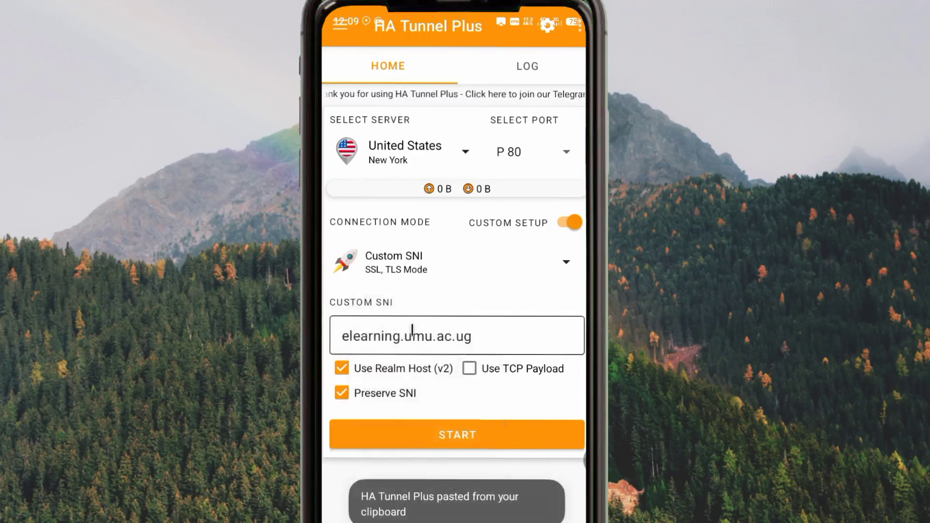
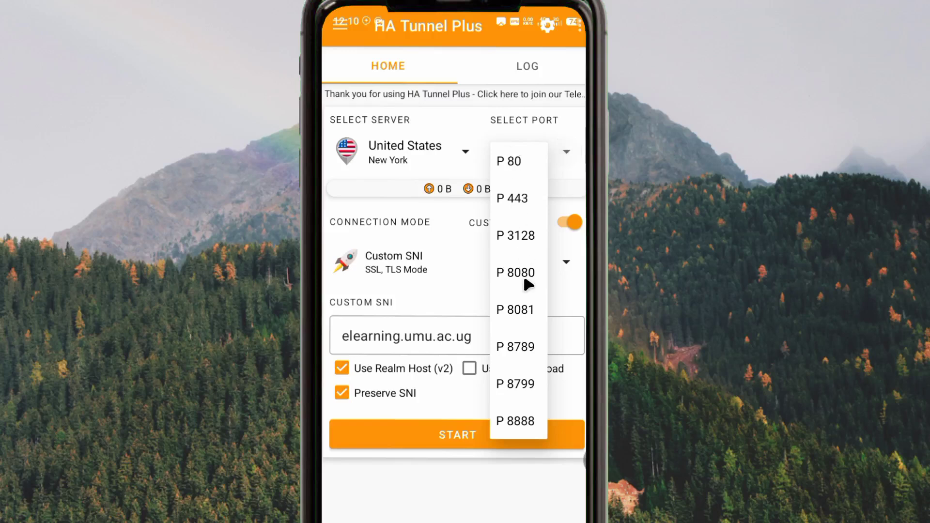
Look through the available ports and set the connection port to P 443.
left_click(523, 279)
left_click(526, 153)
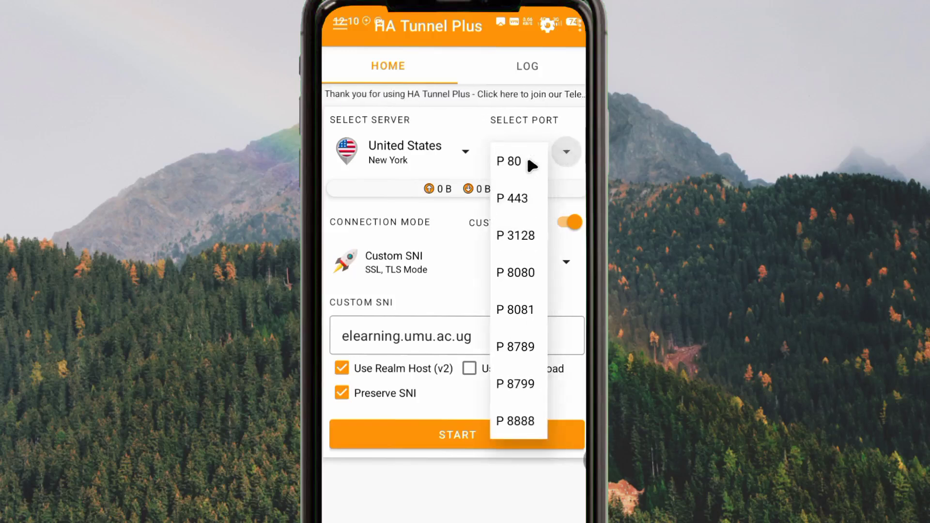
left_click(521, 199)
left_click(520, 146)
left_click(517, 156)
left_click(516, 145)
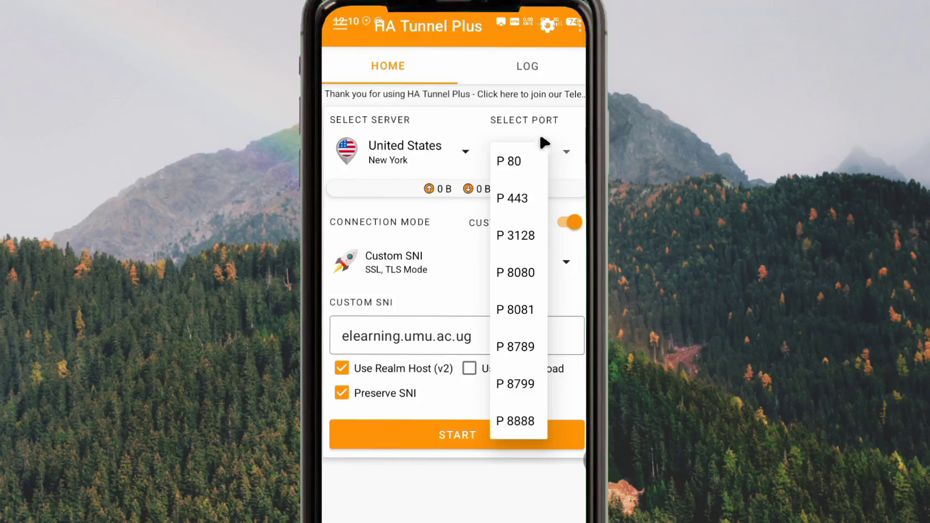
left_click(523, 198)
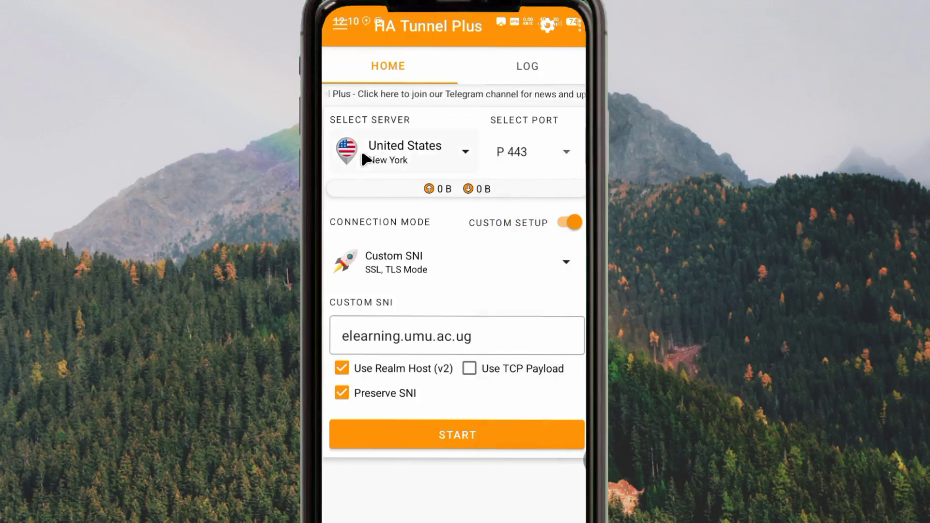
Look through the available servers and choose United States, New York.
left_click(395, 155)
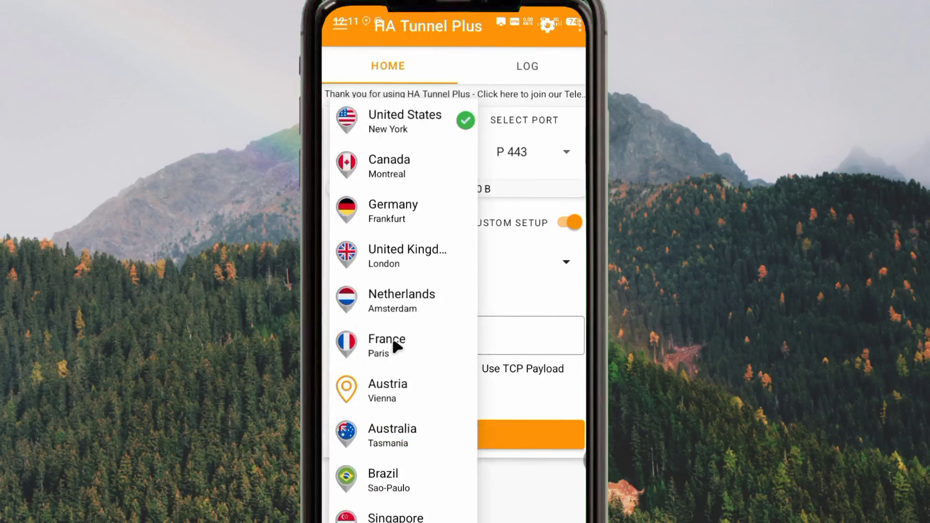
scroll(393, 303, "up", 1)
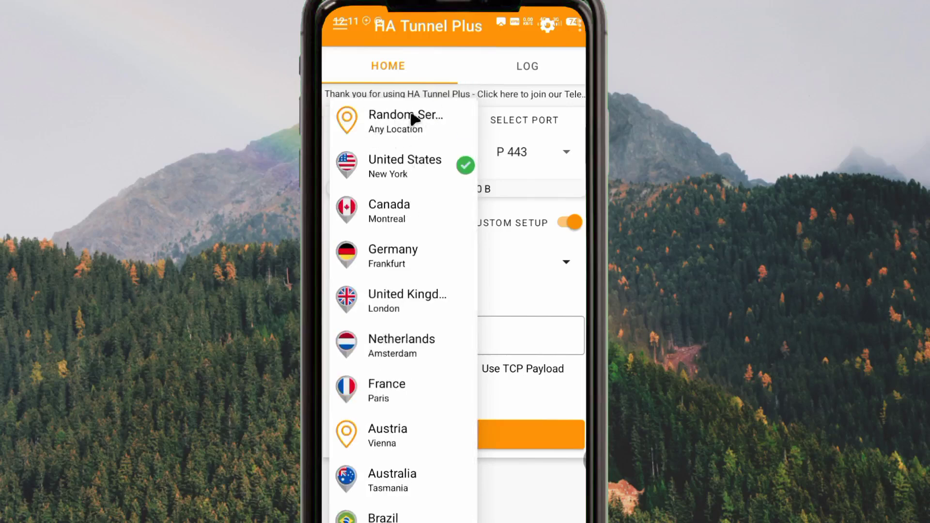
scroll(388, 124, "up", 1)
scroll(387, 125, "up", 1)
scroll(387, 122, "up", 1)
scroll(409, 125, "up", 1)
left_click(393, 161)
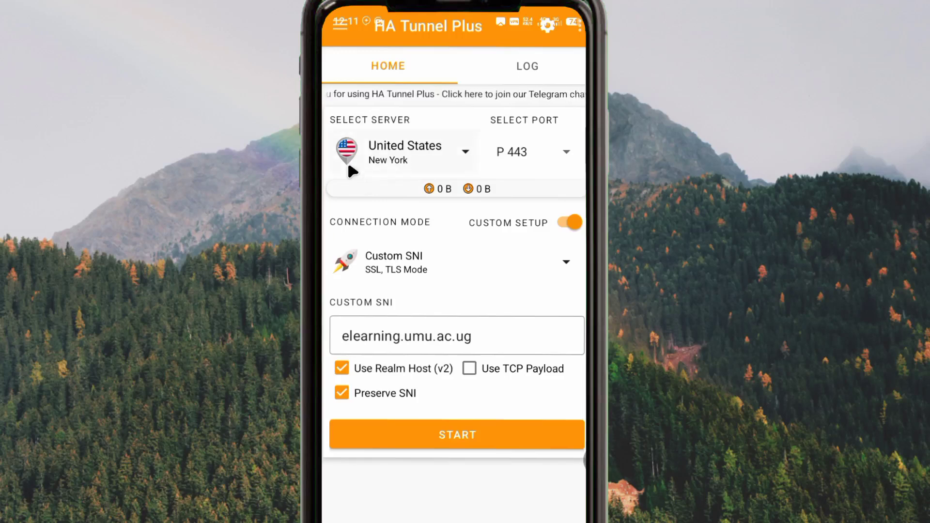
left_click(425, 434)
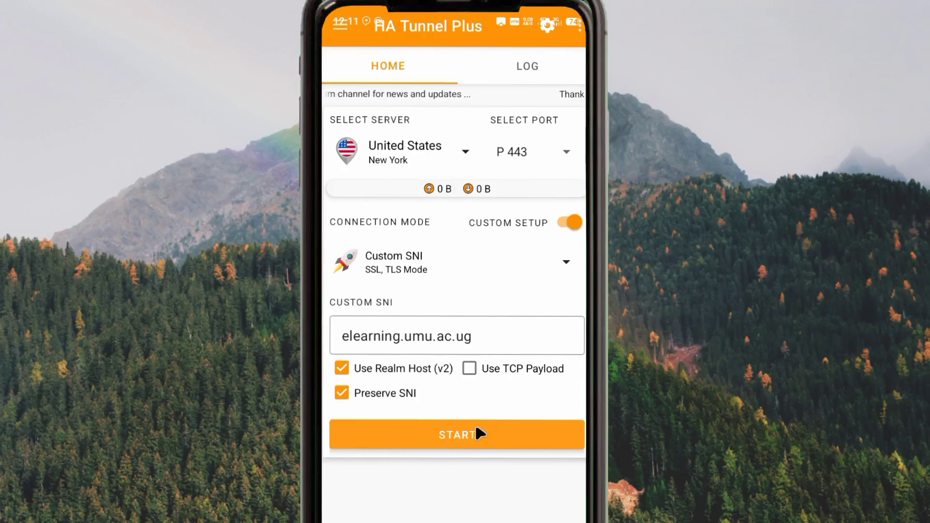
left_click(440, 336)
left_click(392, 337)
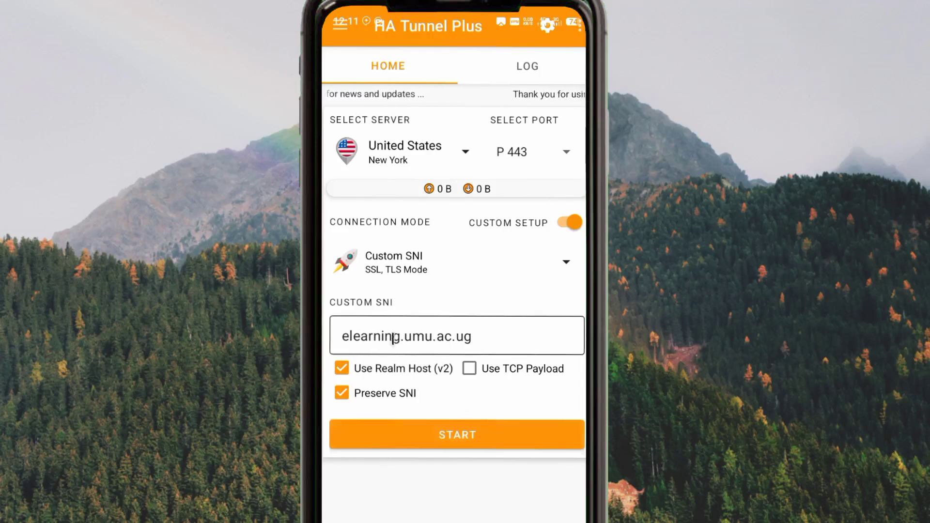
left_click(416, 290)
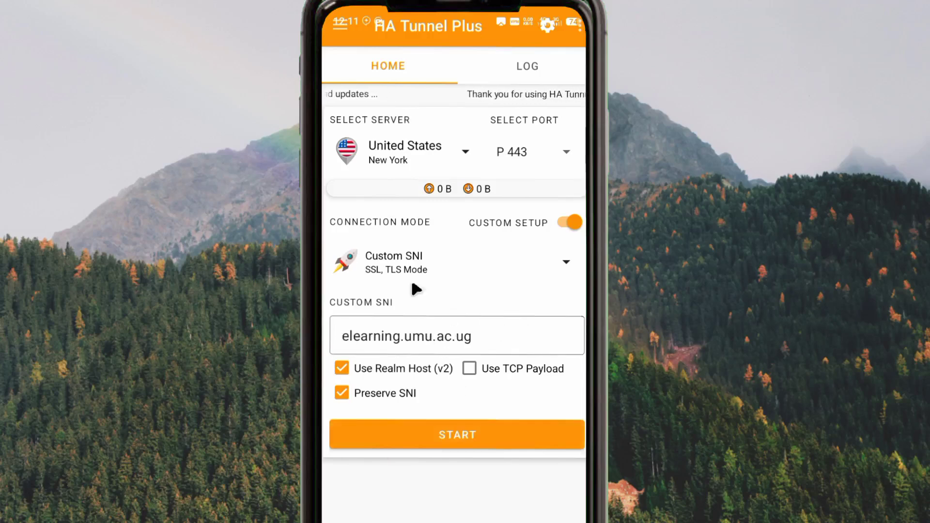
left_click(343, 37)
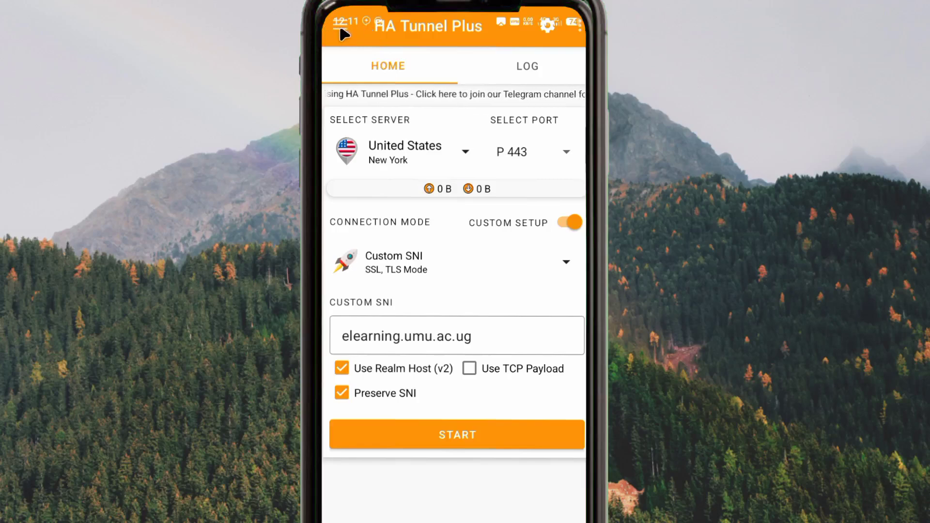
left_click(339, 40)
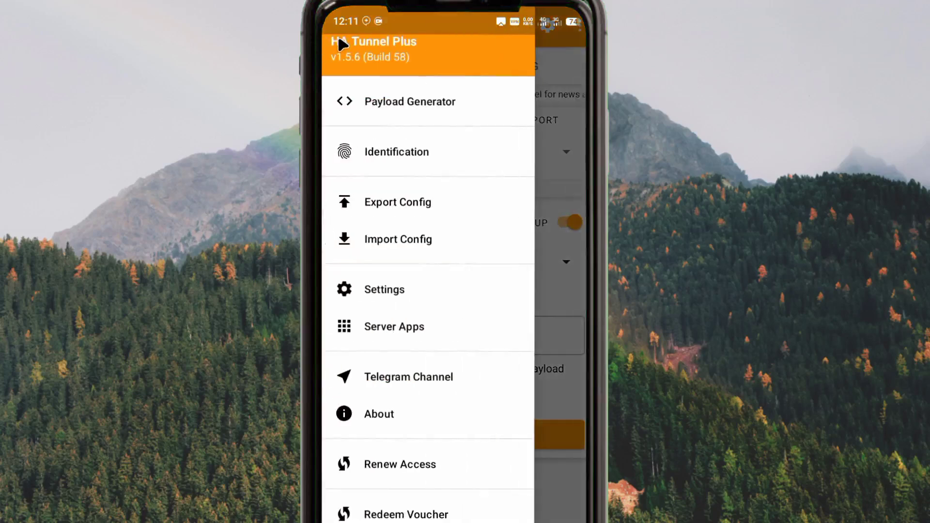
left_click(536, 58)
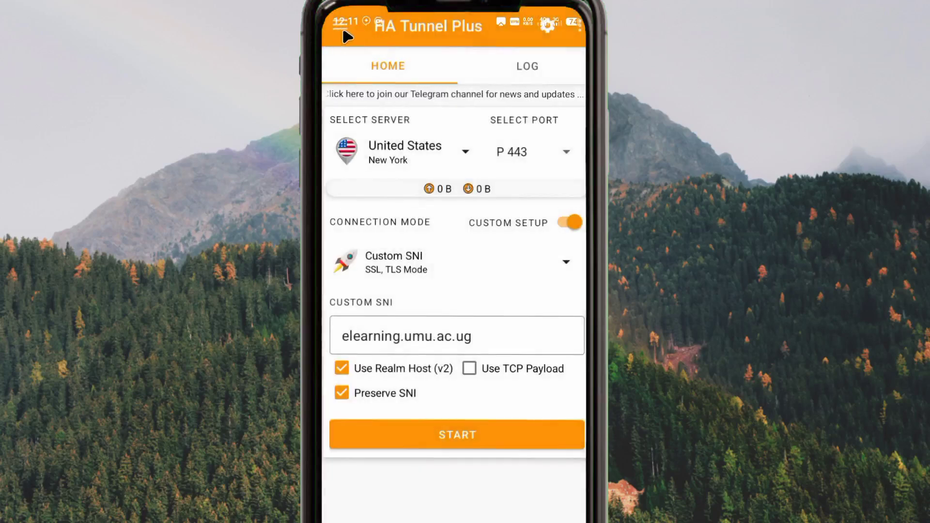
Open the configuration export and replace the suggested file name with "ha tunnel file".
left_click(341, 40)
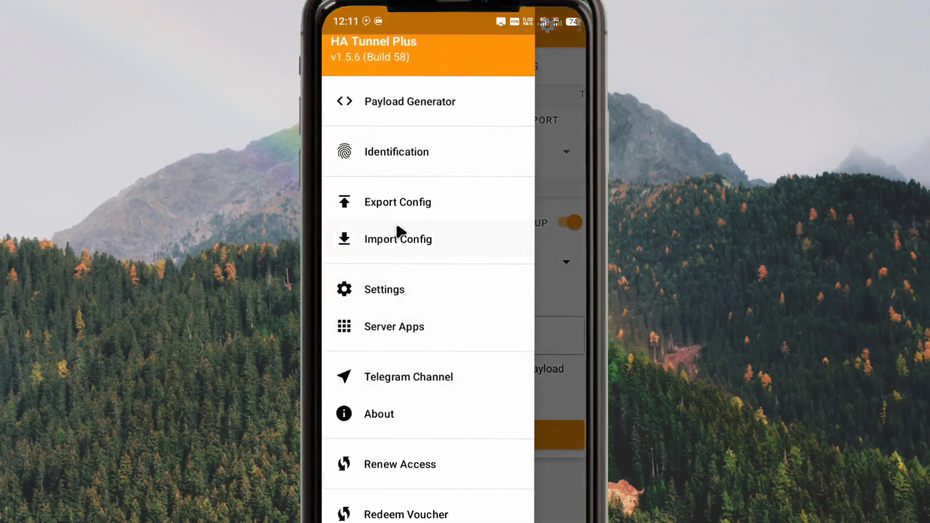
left_click(425, 202)
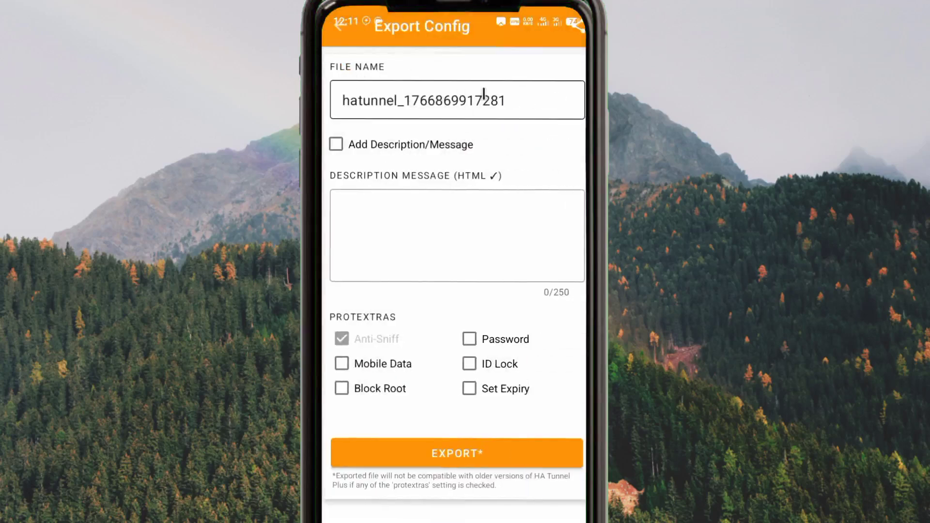
double_click(398, 99)
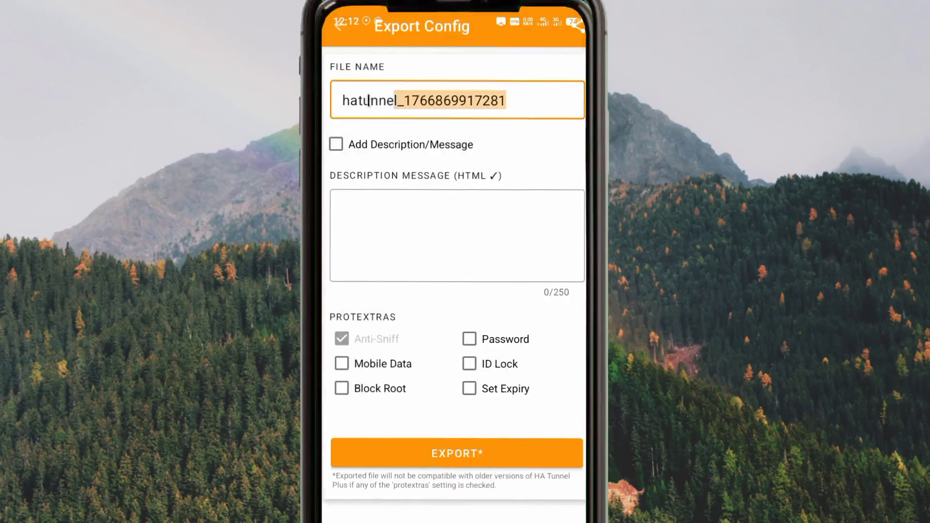
mouse_move(361, 103)
left_mouse_down()
mouse_move(563, 98)
mouse_move(374, 104)
left_mouse_up()
left_click(527, 97)
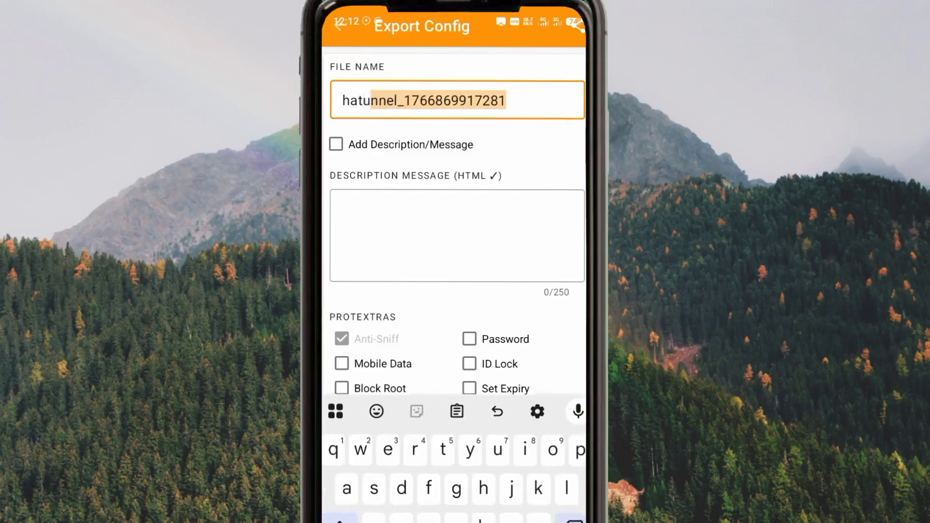
key("BackSpace")
key("BackSpace")
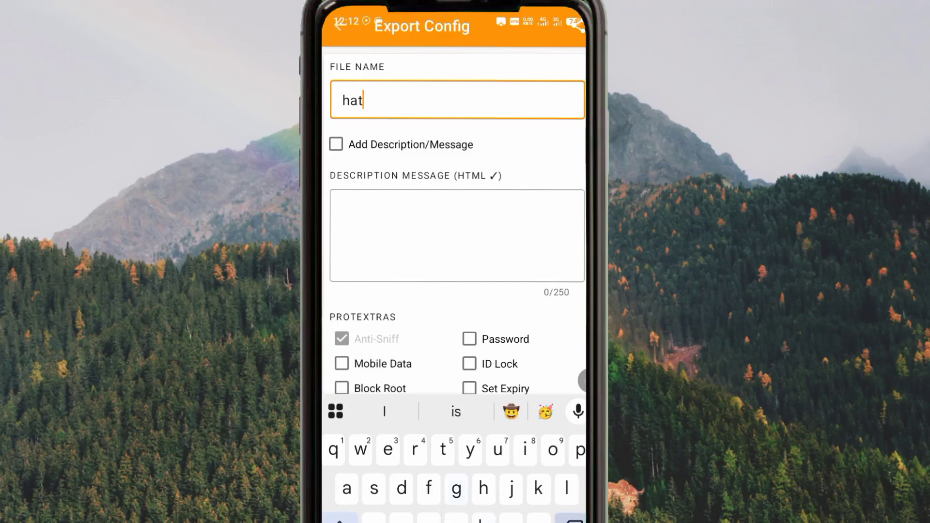
key("BackSpace")
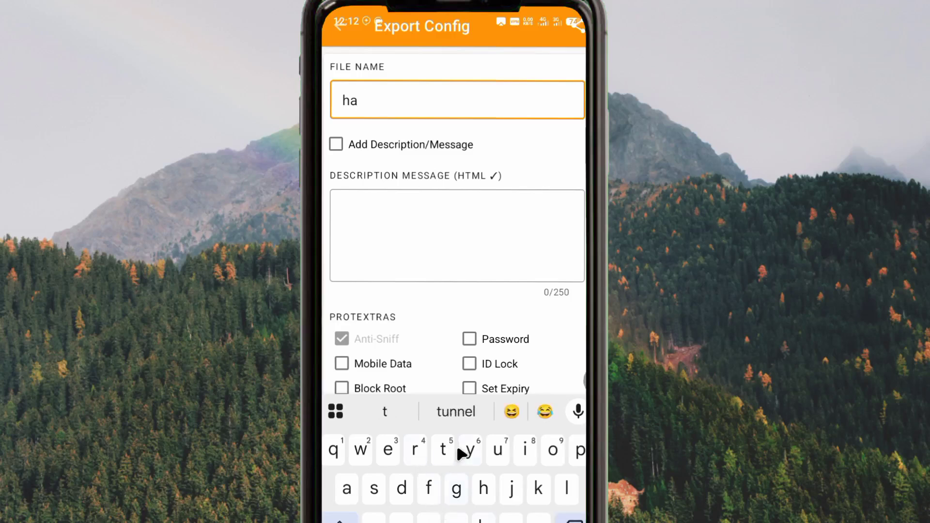
left_click(442, 410)
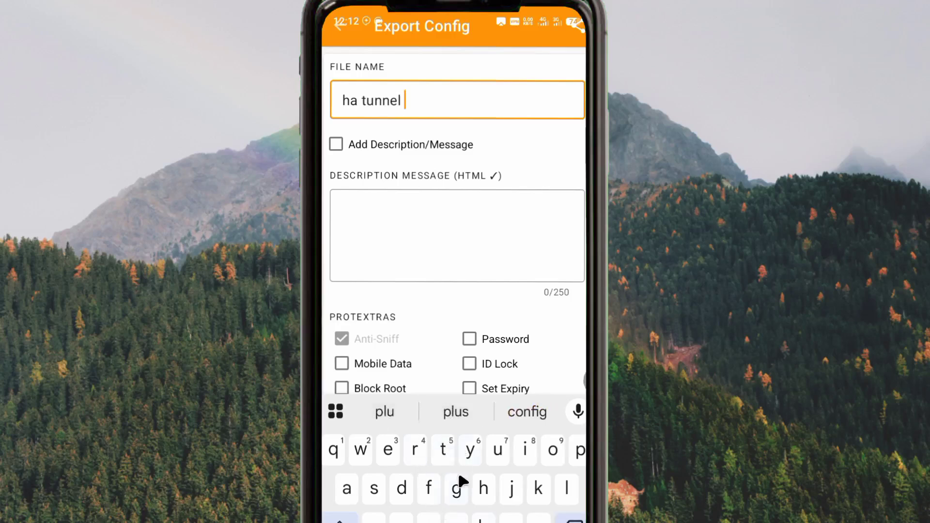
left_click(429, 488)
left_click(528, 451)
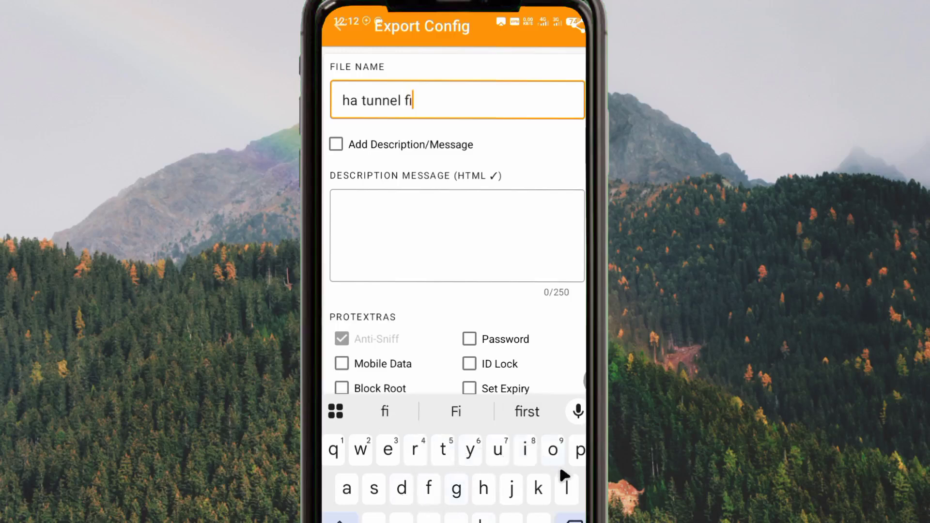
left_click(565, 487)
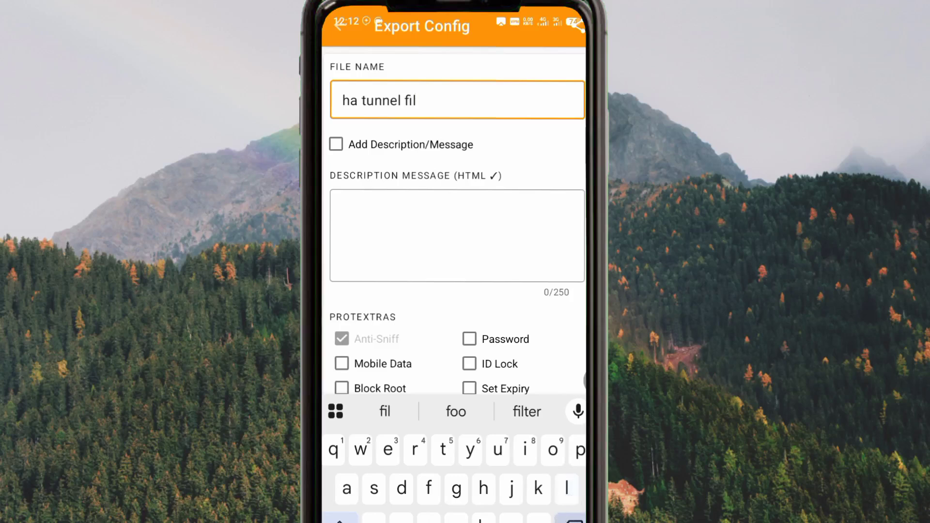
left_click(388, 449)
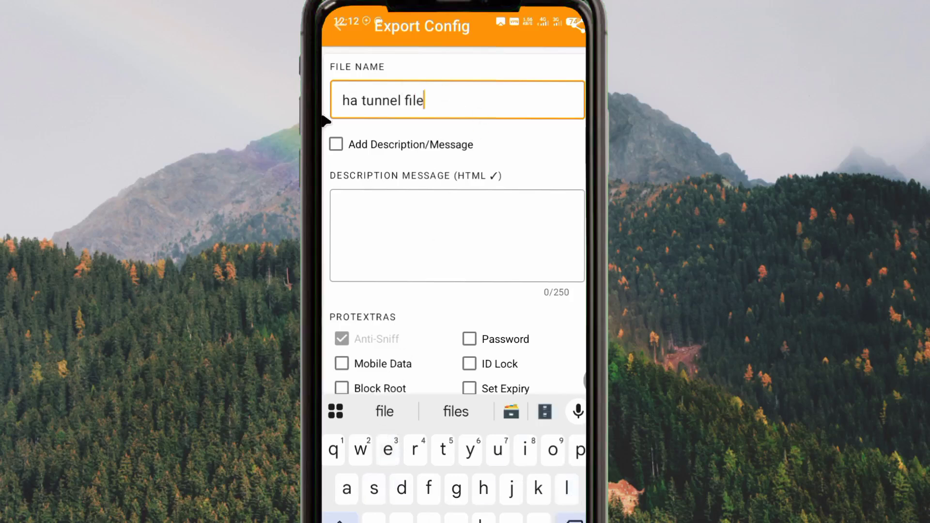
Enable the description message for the exported file and enter "thx" as its text.
left_click(335, 145)
left_click(440, 231)
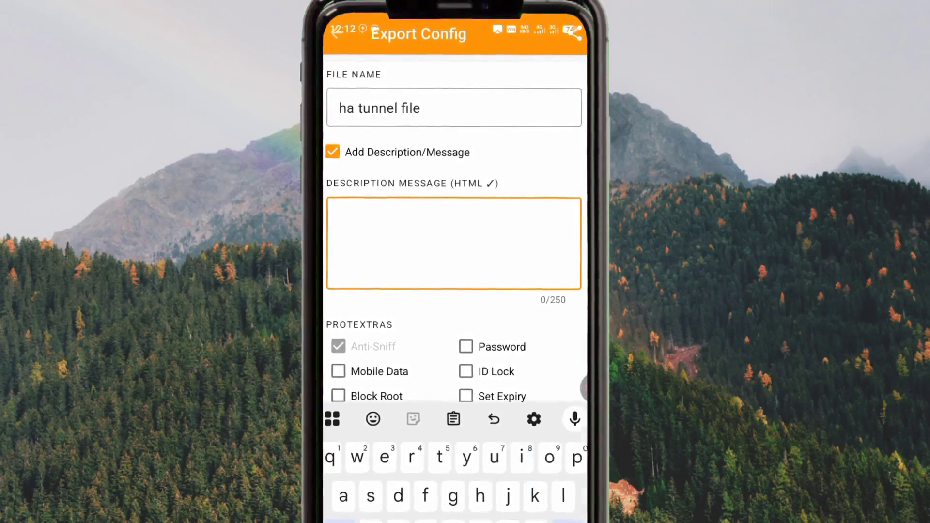
key("Escape")
left_click(383, 230)
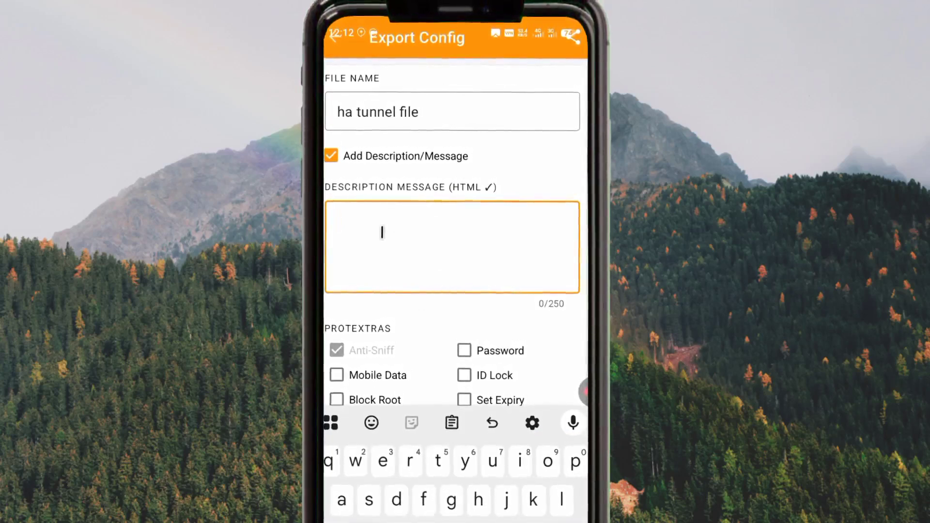
type("thx")
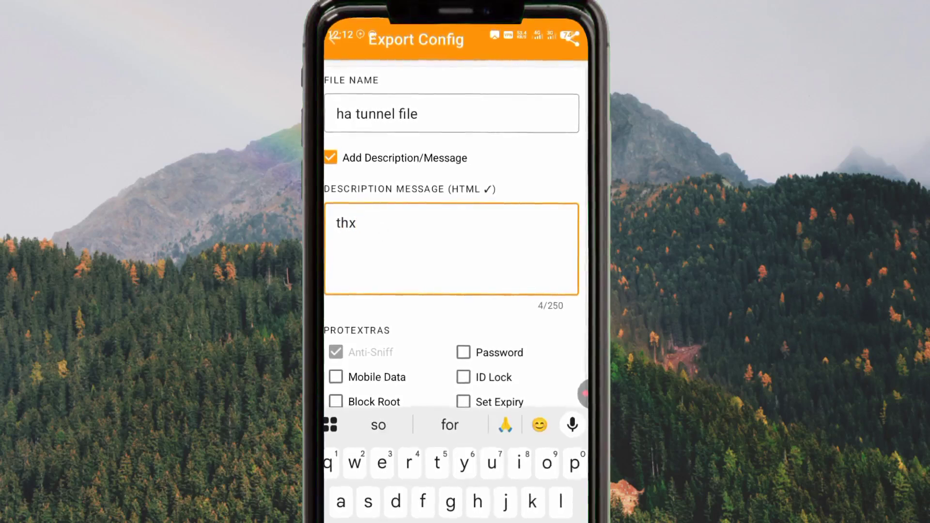
key("Escape")
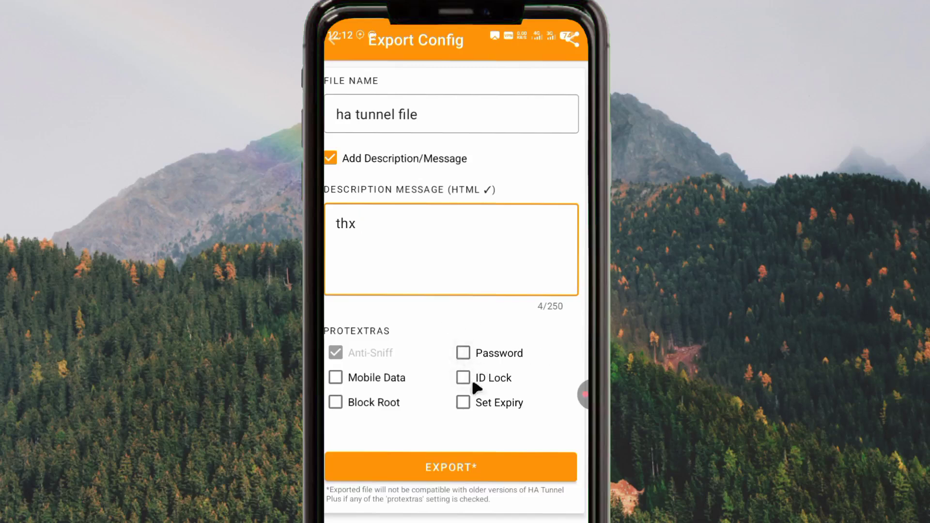
Set the file's expiry date to Dec 30, 2025 and export the configuration.
left_click(461, 404)
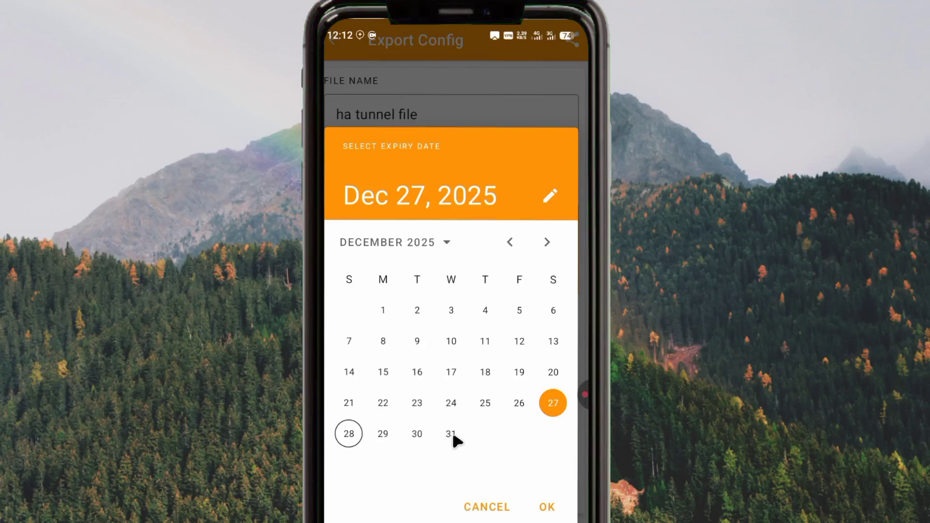
left_click(474, 80)
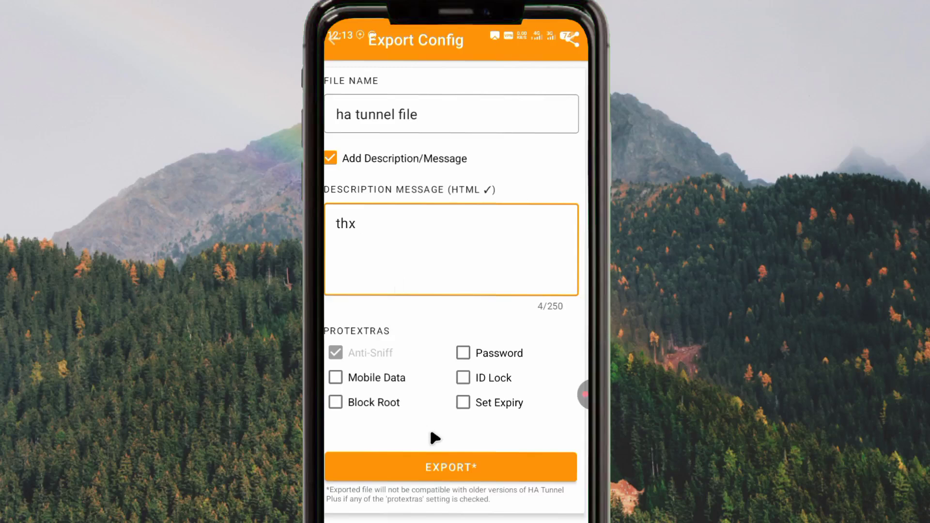
left_click(464, 402)
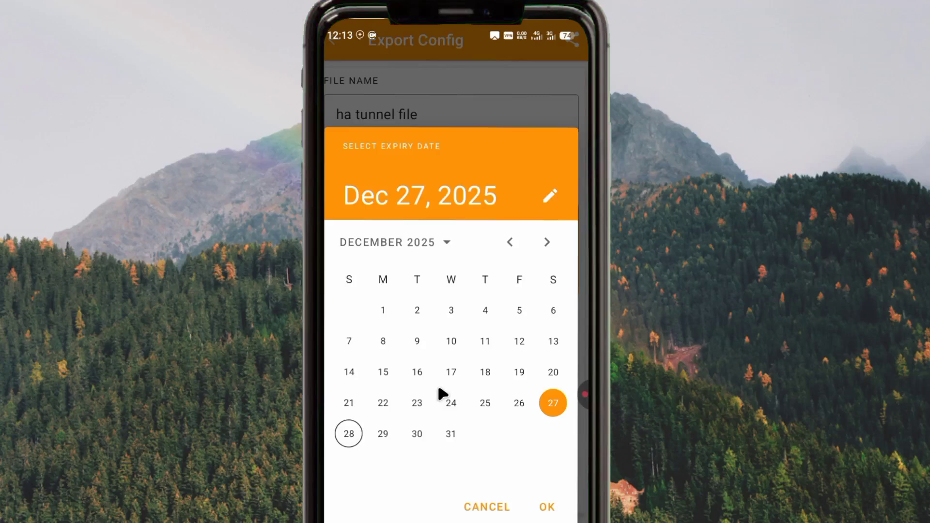
left_click(417, 436)
left_click(547, 507)
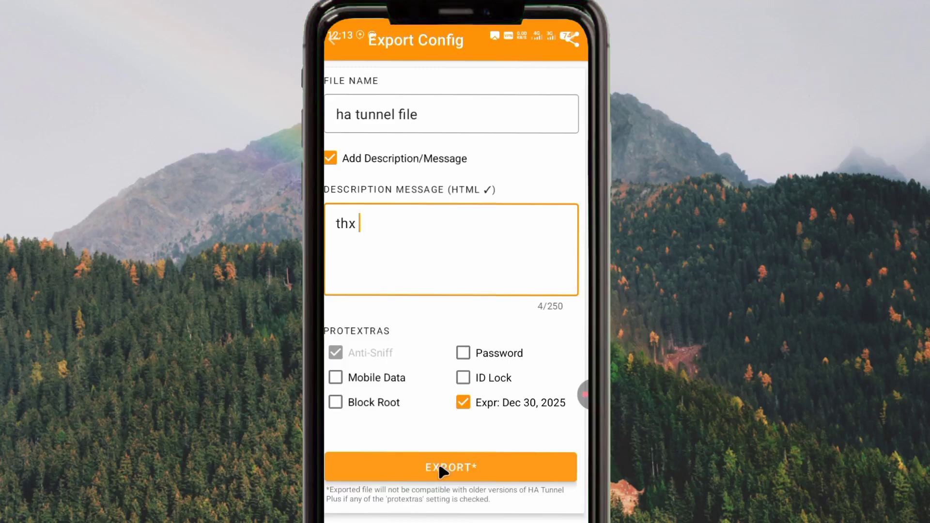
left_click(458, 466)
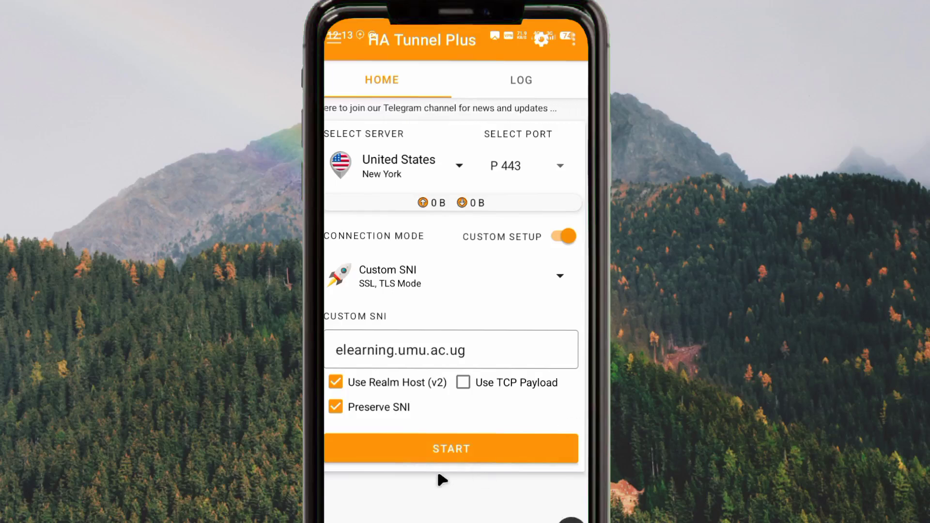
Switch to the Files app and open the Downloads category.
left_click_drag(473, 514, 488, 170)
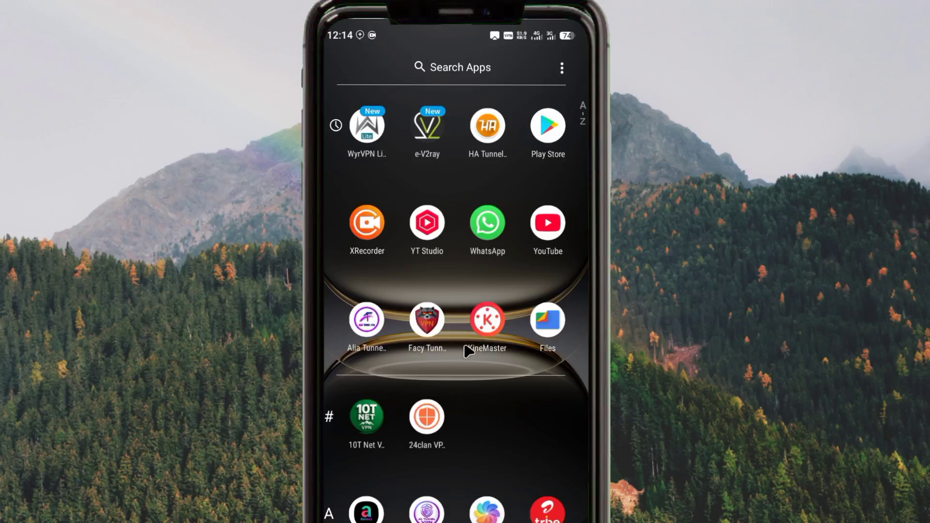
left_click(547, 320)
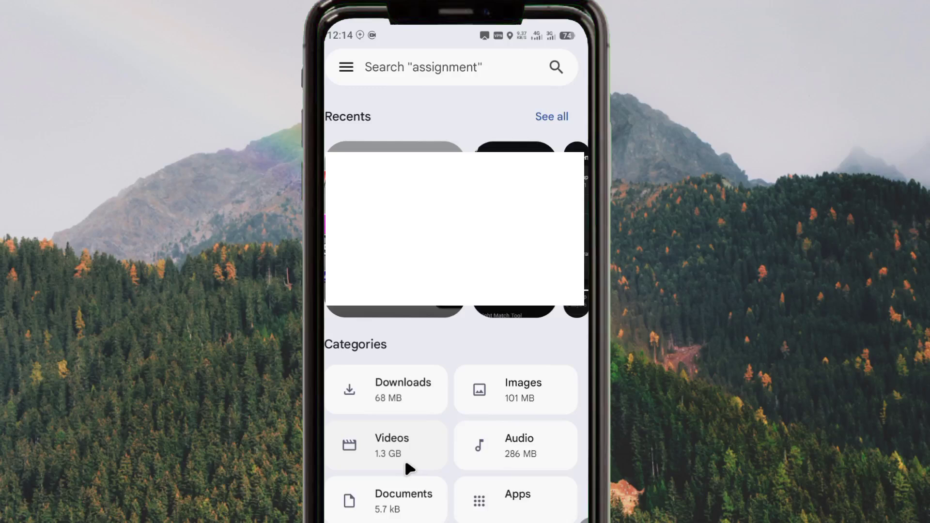
left_click(389, 385)
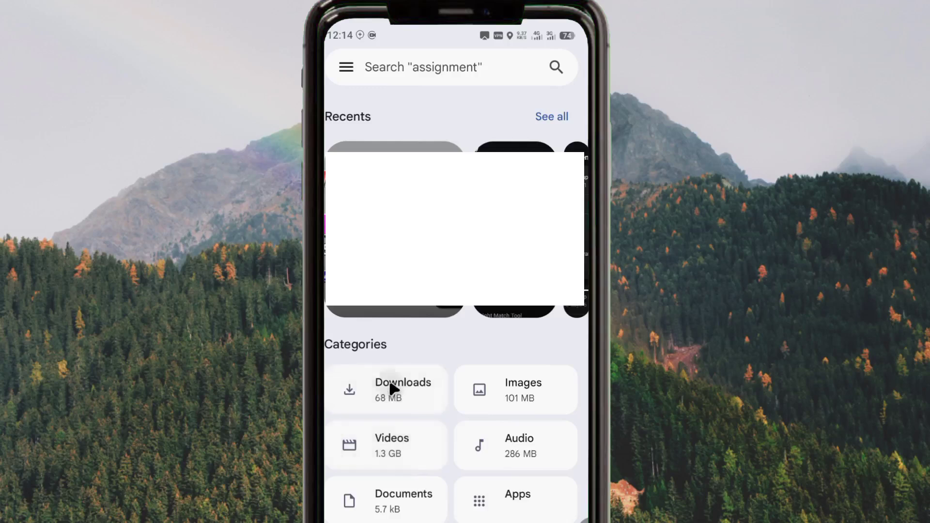